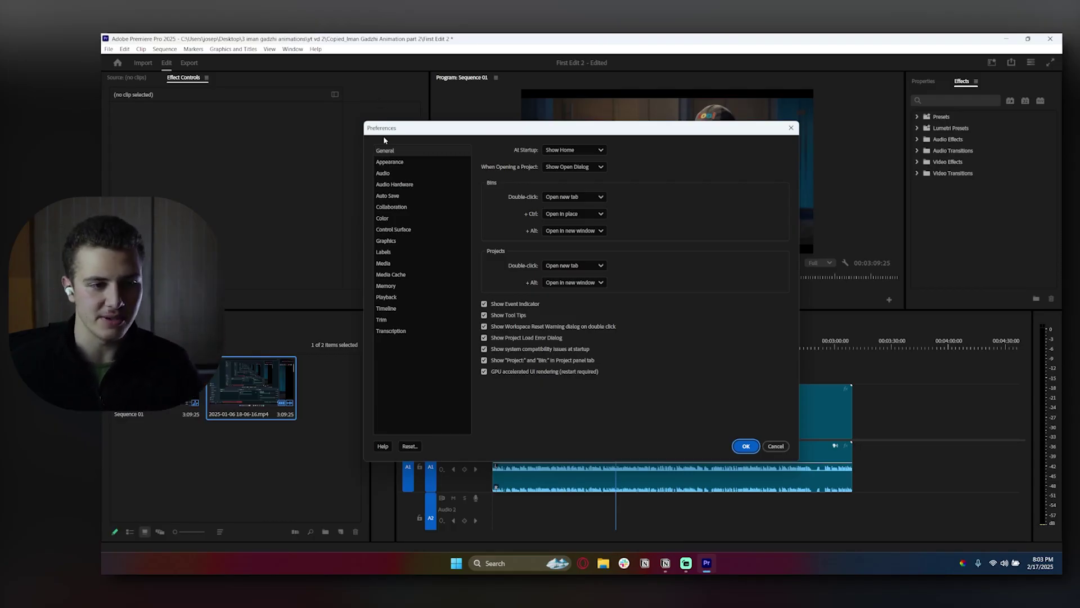
- Preview the Dark and Light color themes in the Appearance preferences and return to the Darkest theme
click(385, 152)
click(399, 164)
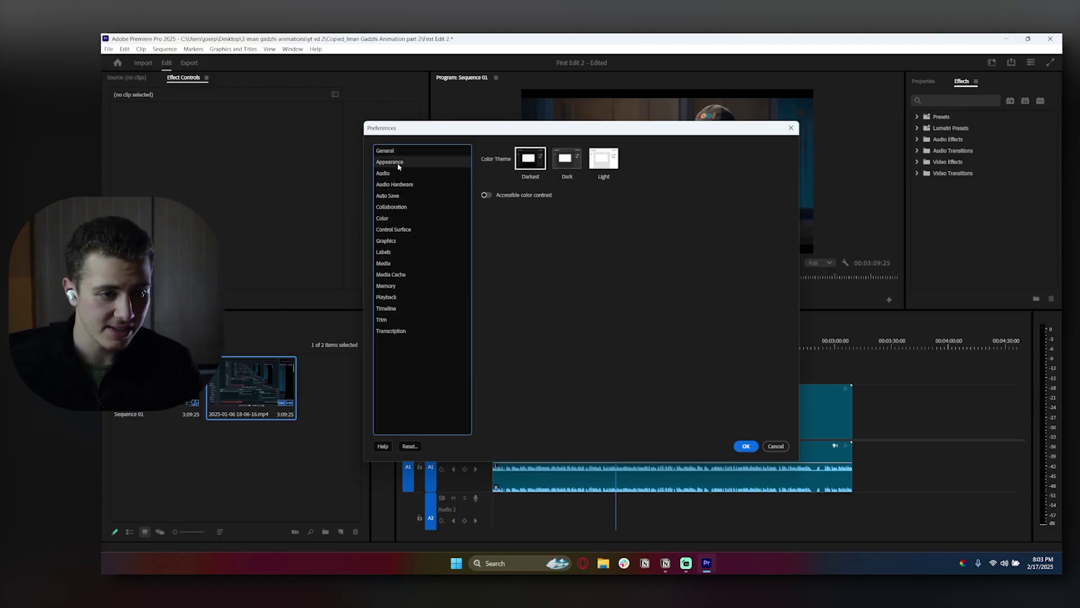
click(567, 160)
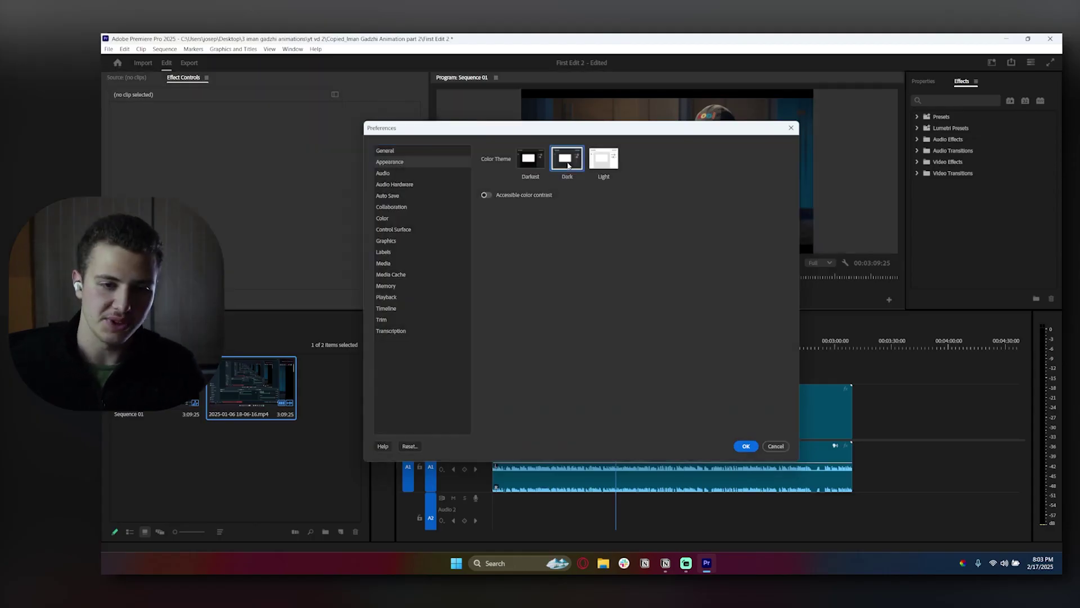
click(603, 163)
click(530, 159)
- Examine the preference categories from Audio through Labels, including Audio Hardware, Auto Save, Collaboration, Color, Control Surface and Graphics
click(384, 172)
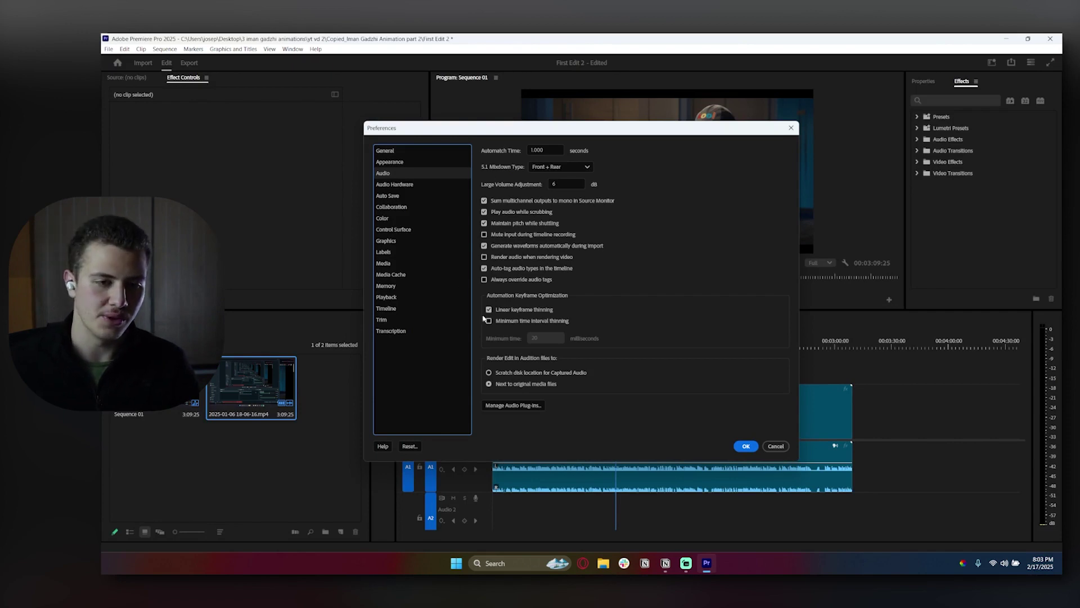
click(396, 185)
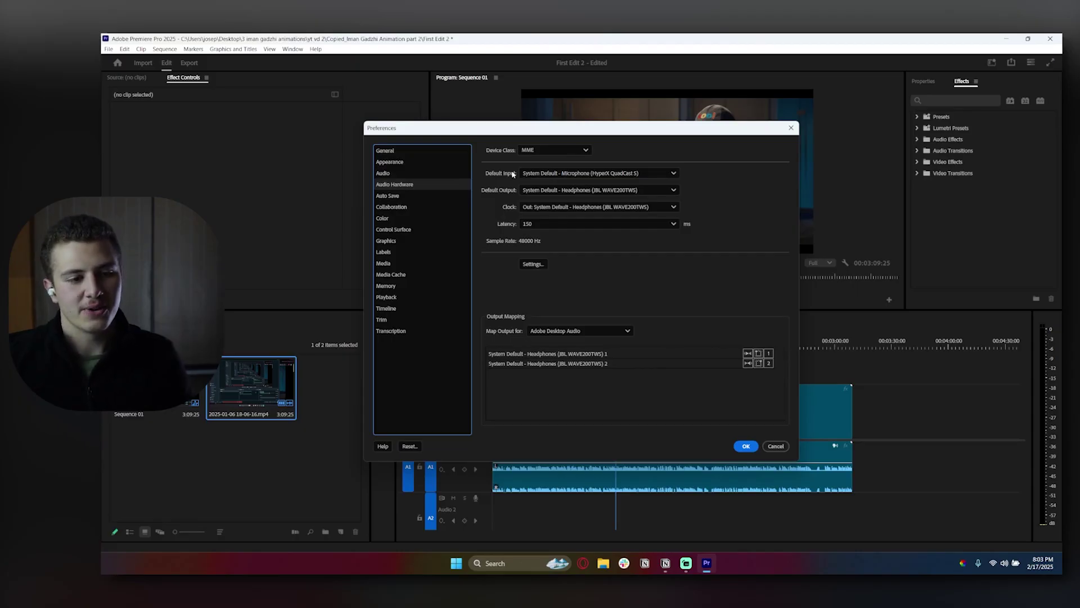
click(400, 197)
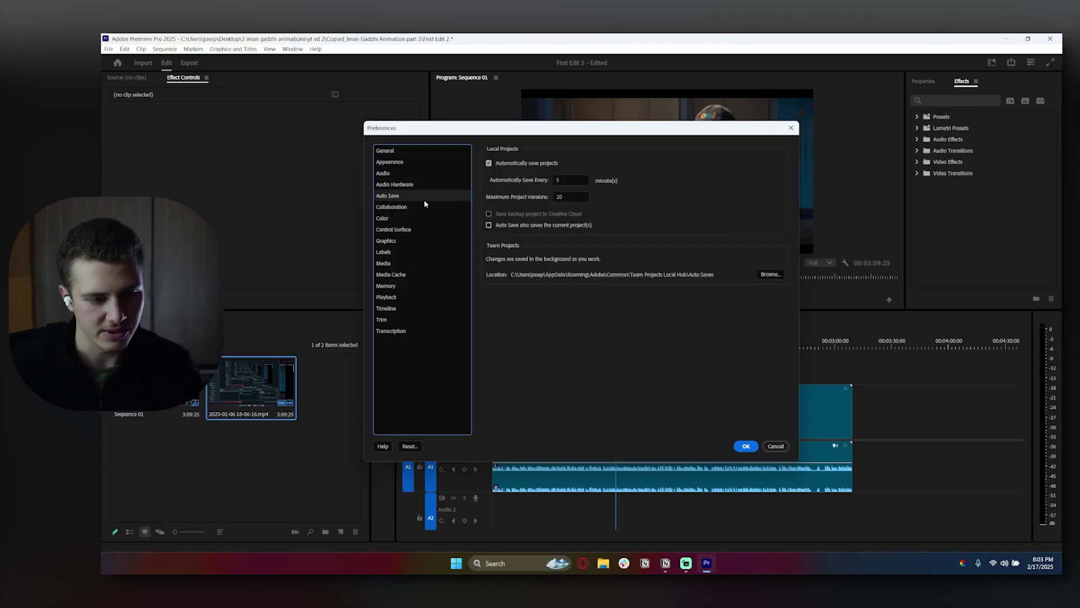
click(422, 206)
click(386, 218)
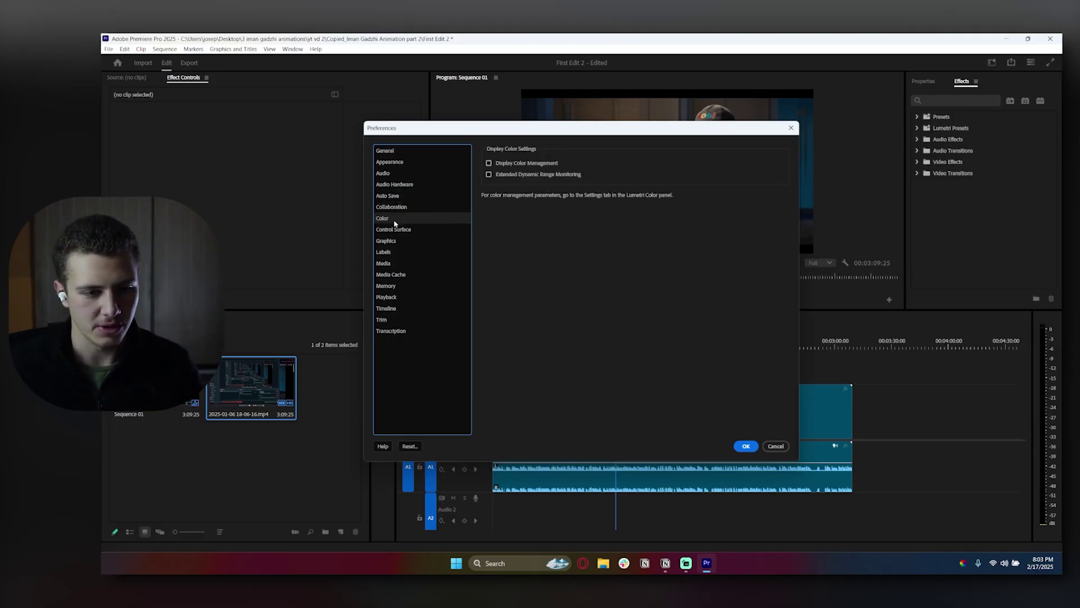
click(400, 229)
click(399, 242)
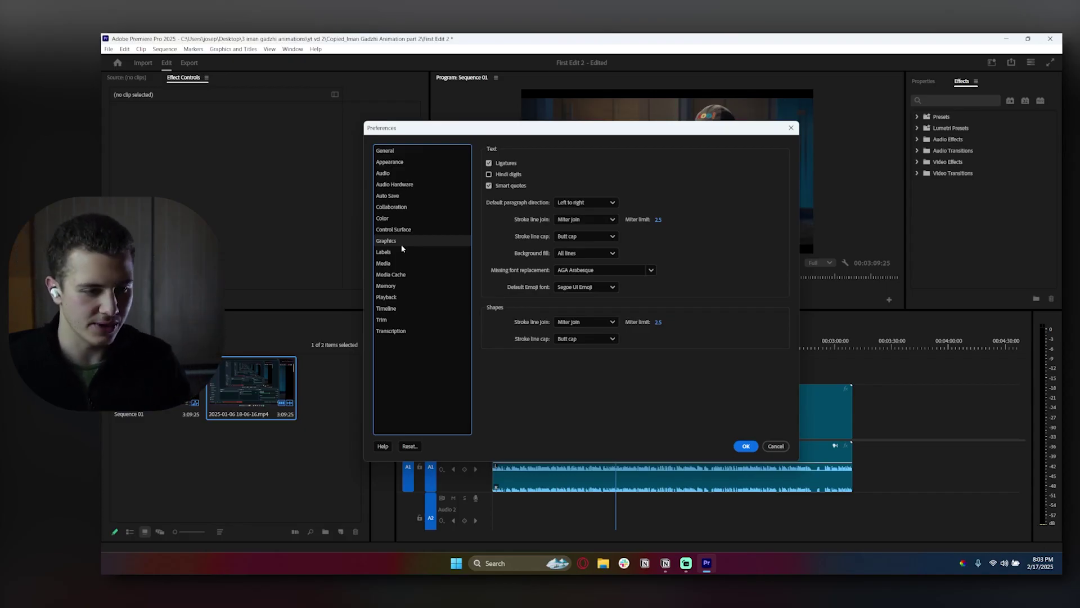
click(398, 253)
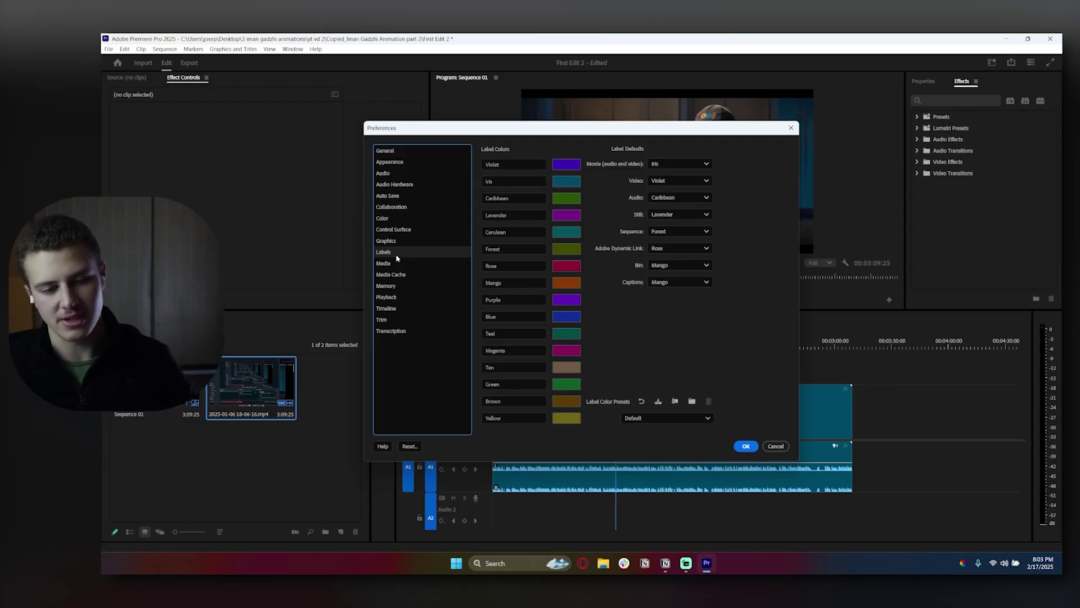
- Examine the Media, Media Cache, Memory, Playback, Timeline, Trim and Transcription preferences
click(410, 263)
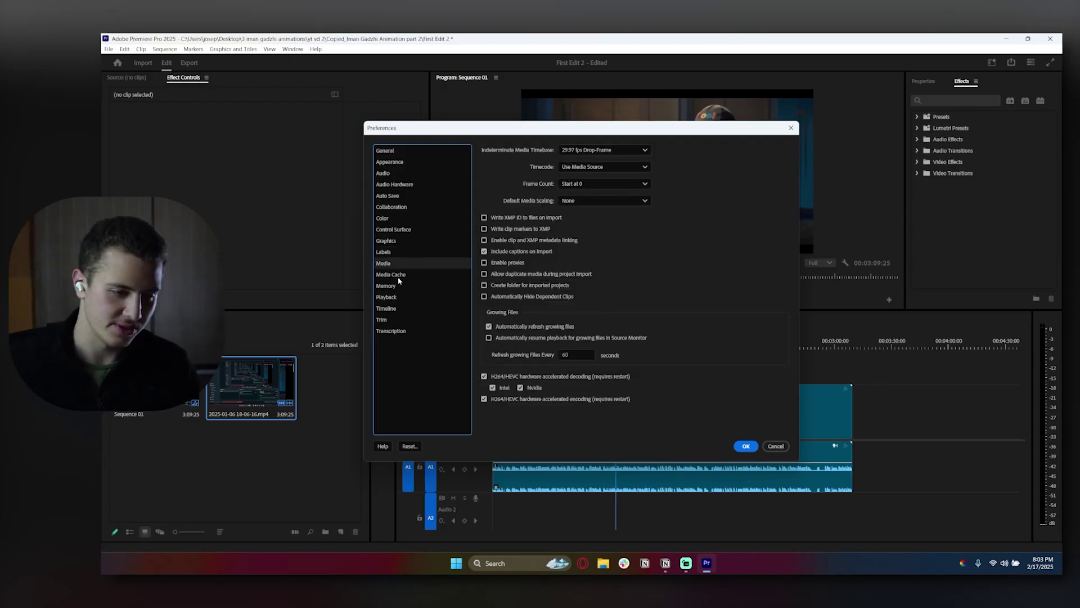
click(399, 277)
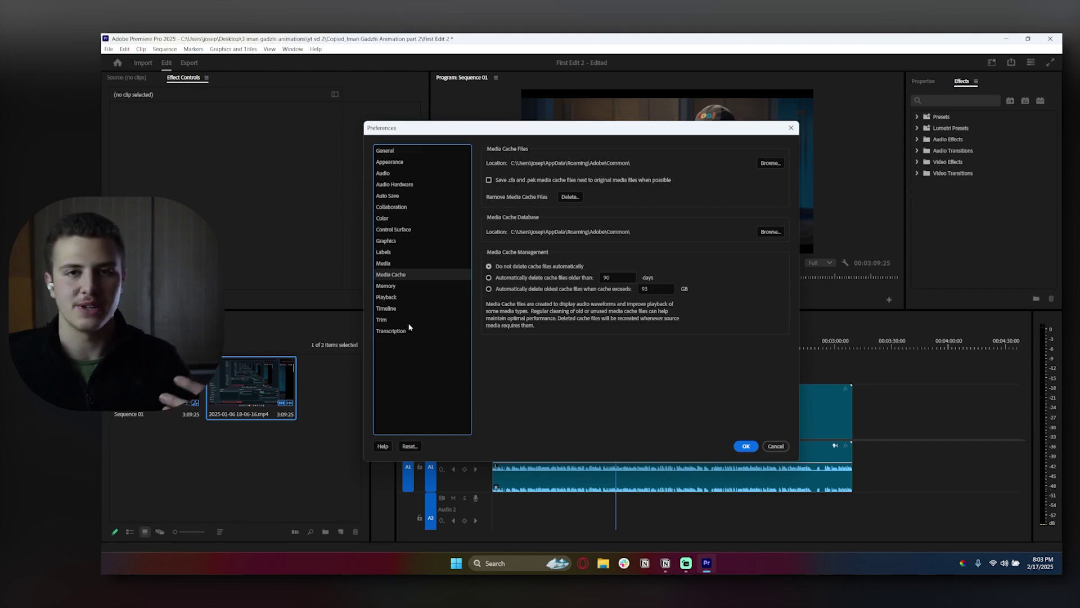
click(401, 287)
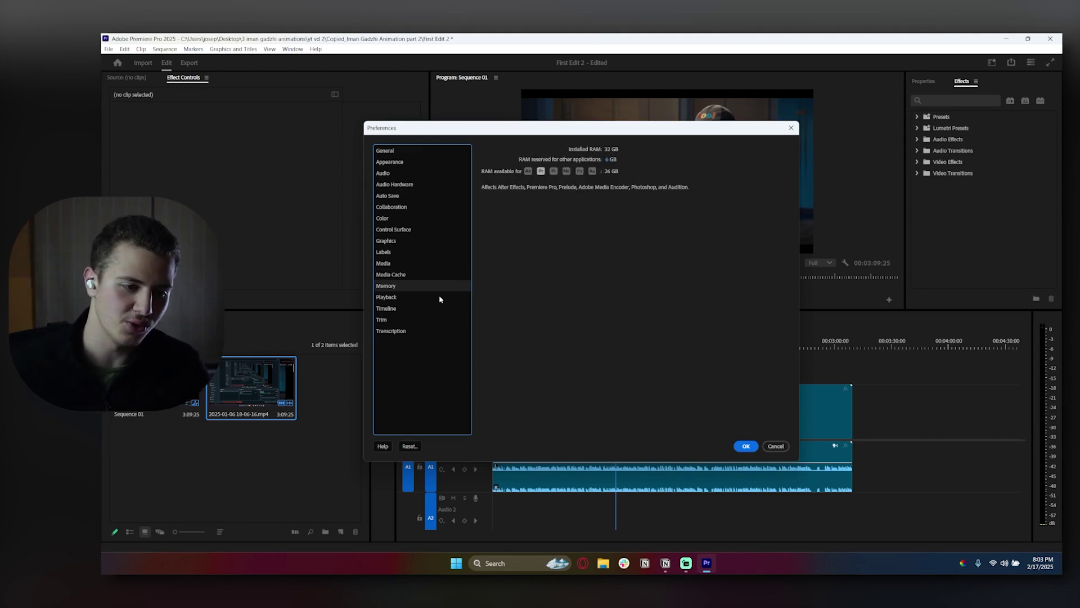
click(423, 298)
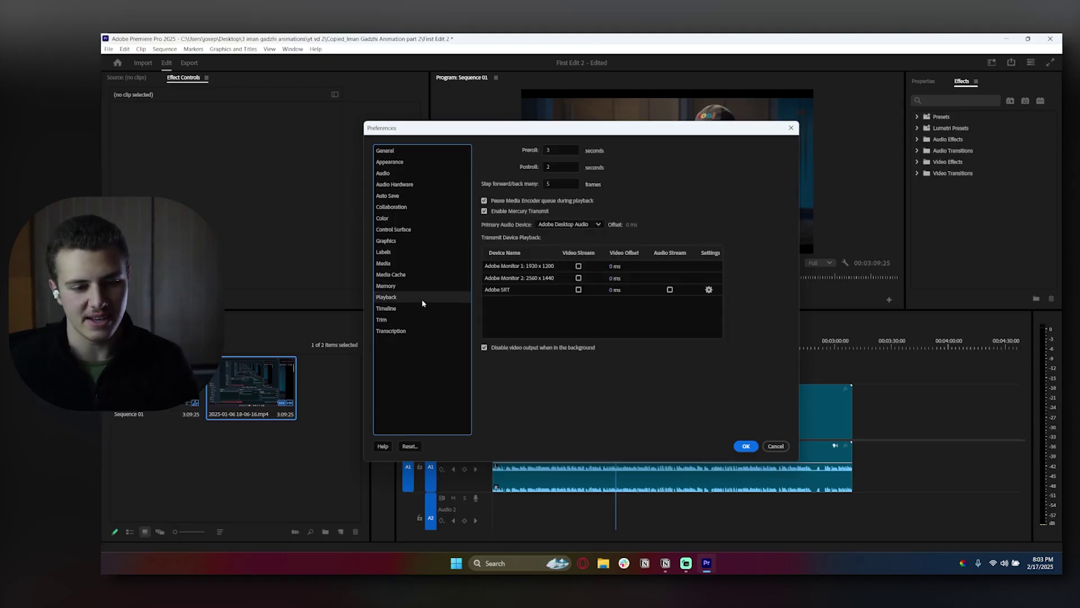
click(432, 304)
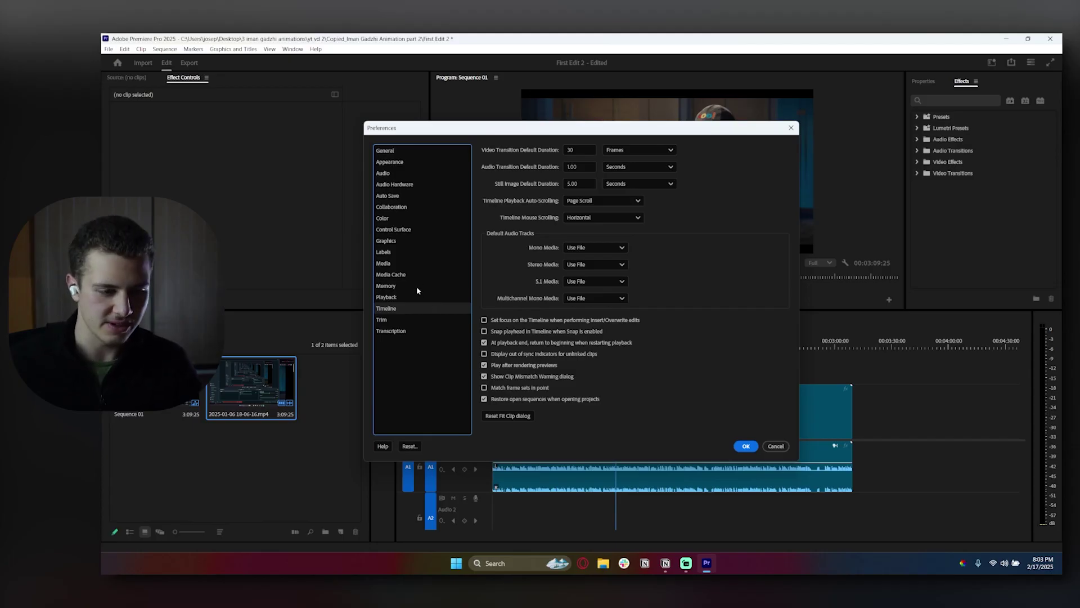
click(401, 320)
click(409, 332)
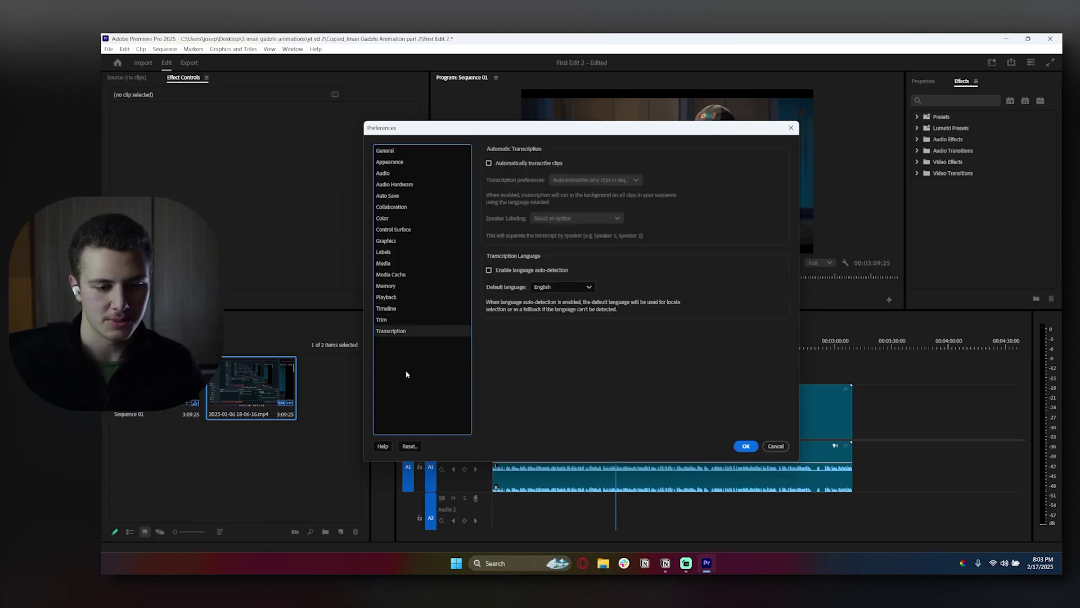
- Check the option for playing audio while scrubbing in the Audio preferences, close the dialog and scrub the sequence to 00:01:13:13
click(391, 151)
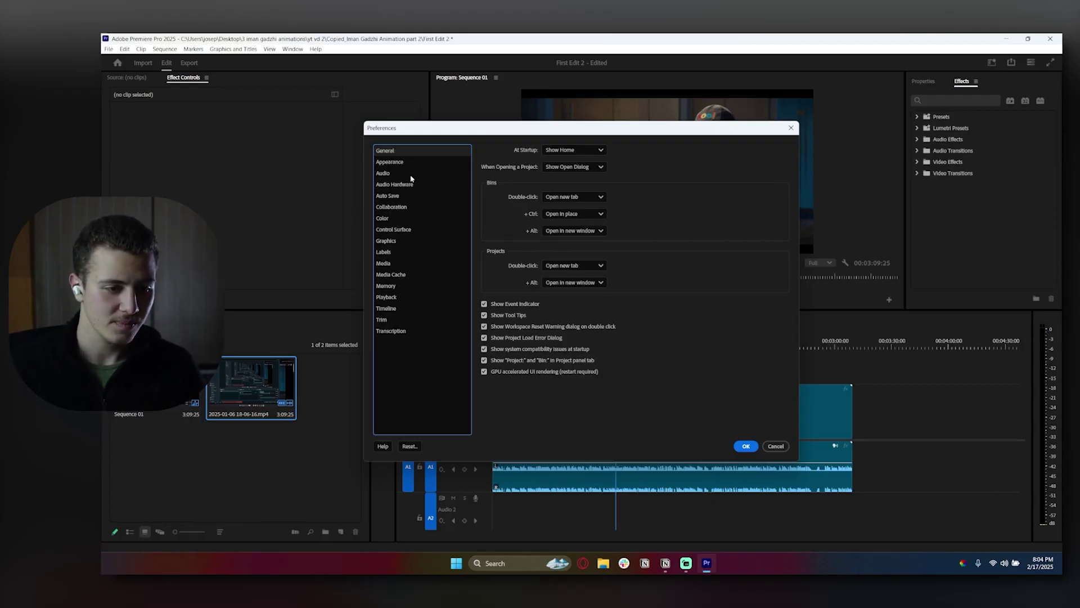
click(407, 174)
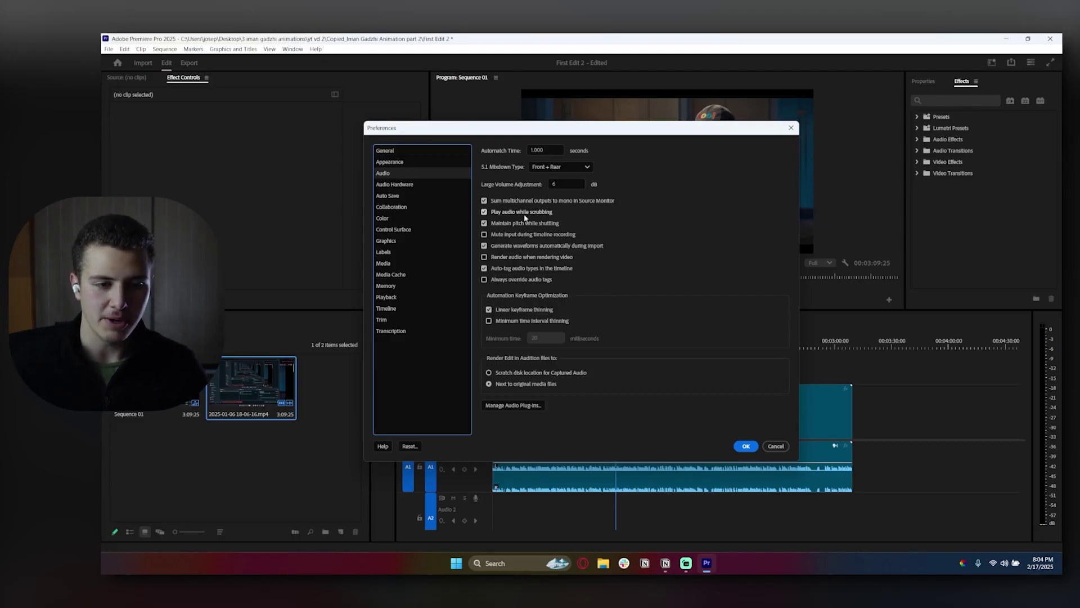
drag(529, 128, 303, 76)
click(521, 394)
mouse_move(614, 346)
mouse_down()
mouse_move(569, 346)
mouse_move(631, 350)
mouse_up()
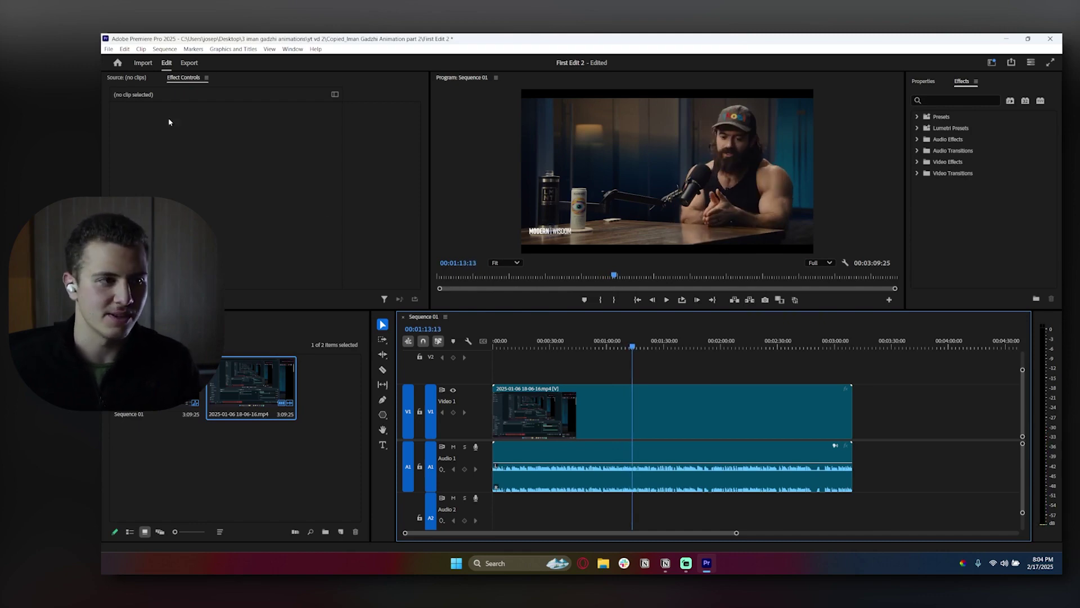
- Reopen the General preferences and examine the Memory settings for RAM reserved for other applications
click(125, 49)
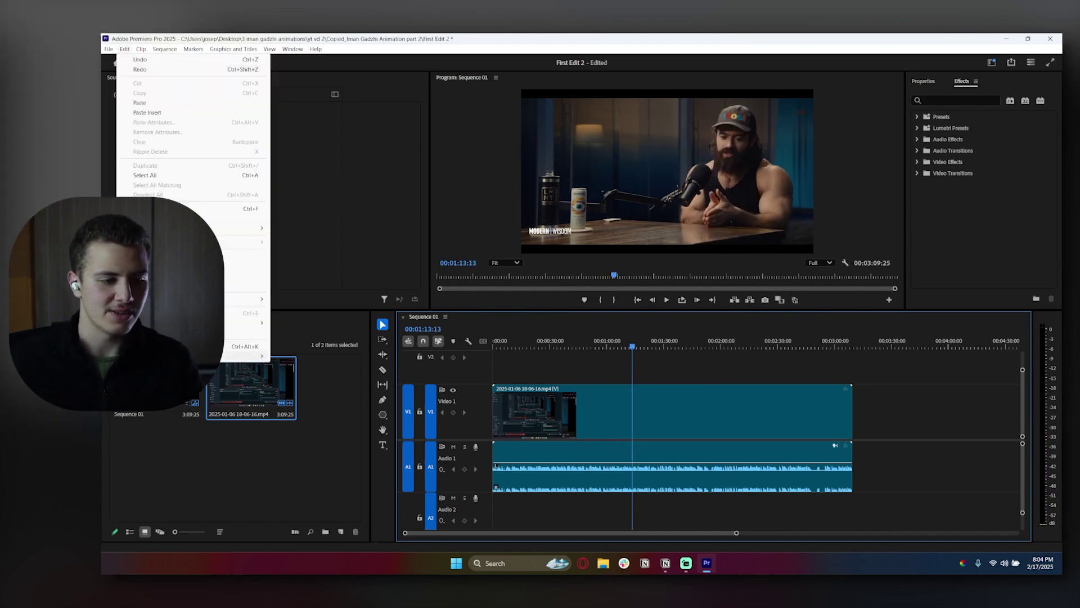
mouse_move(242, 356)
click(312, 357)
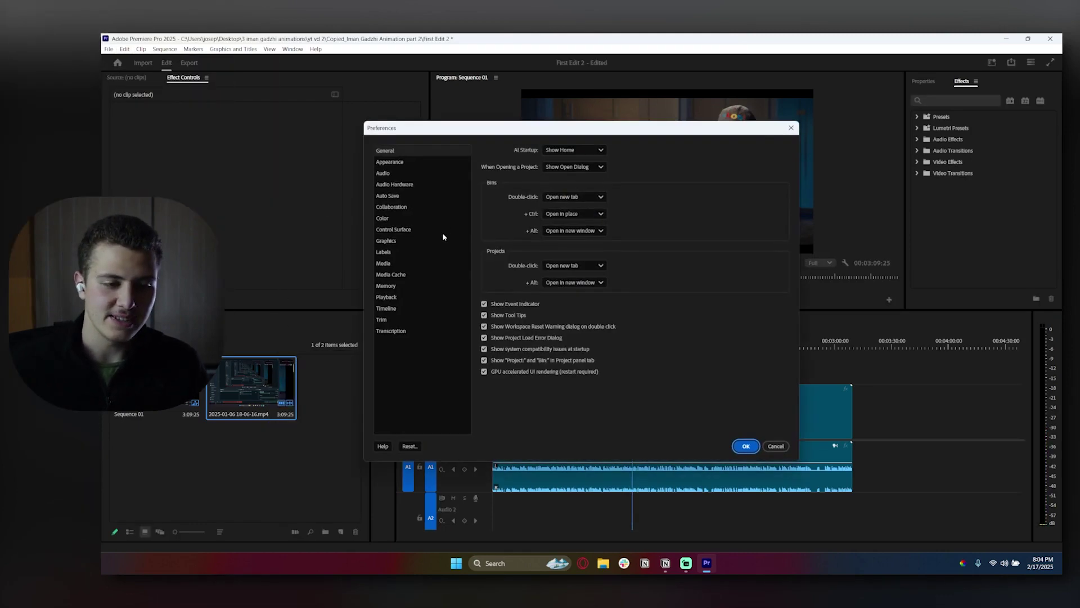
click(392, 286)
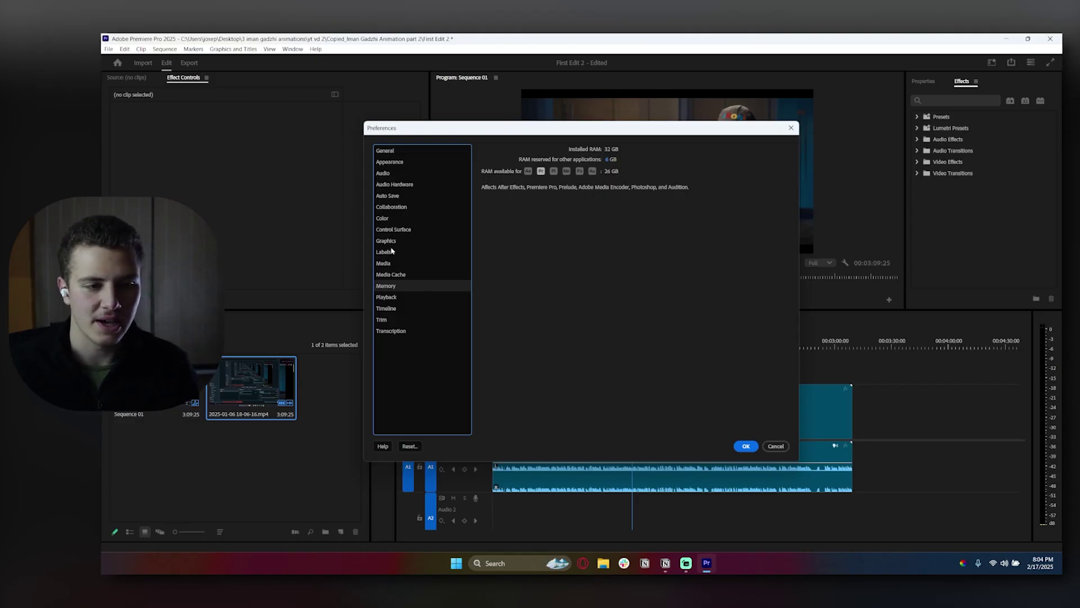
- Review the Auto Save interval and maximum project versions, return to the General preferences and accept the dialog
click(388, 197)
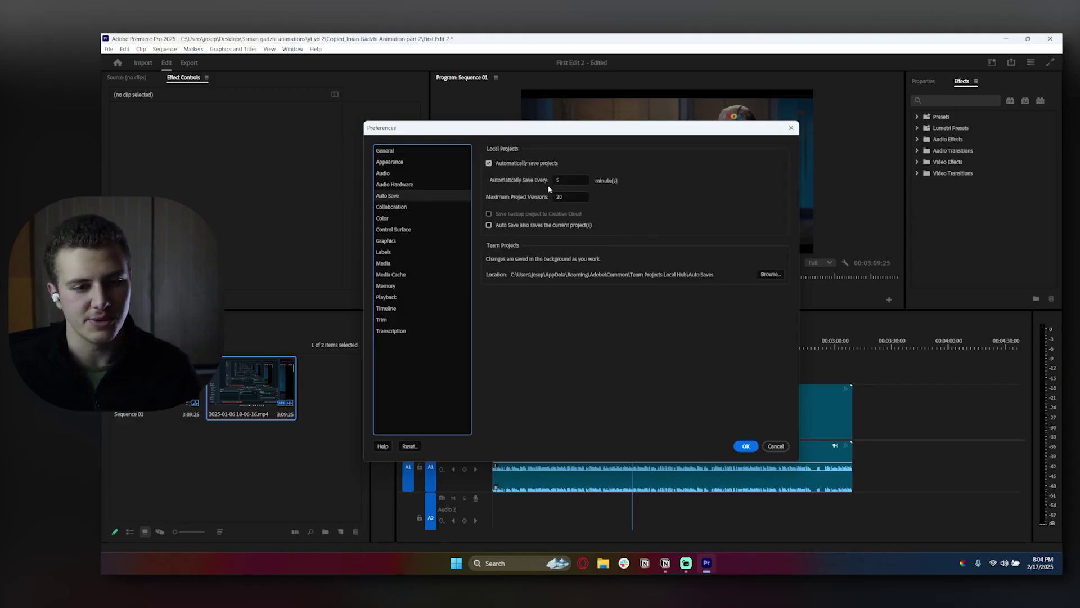
click(563, 178)
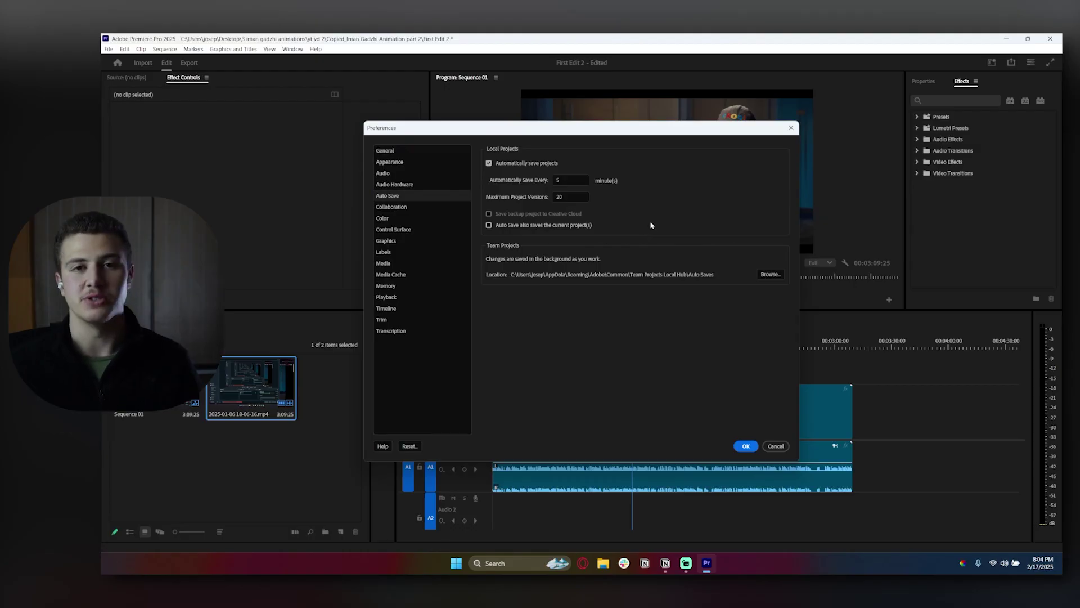
click(568, 196)
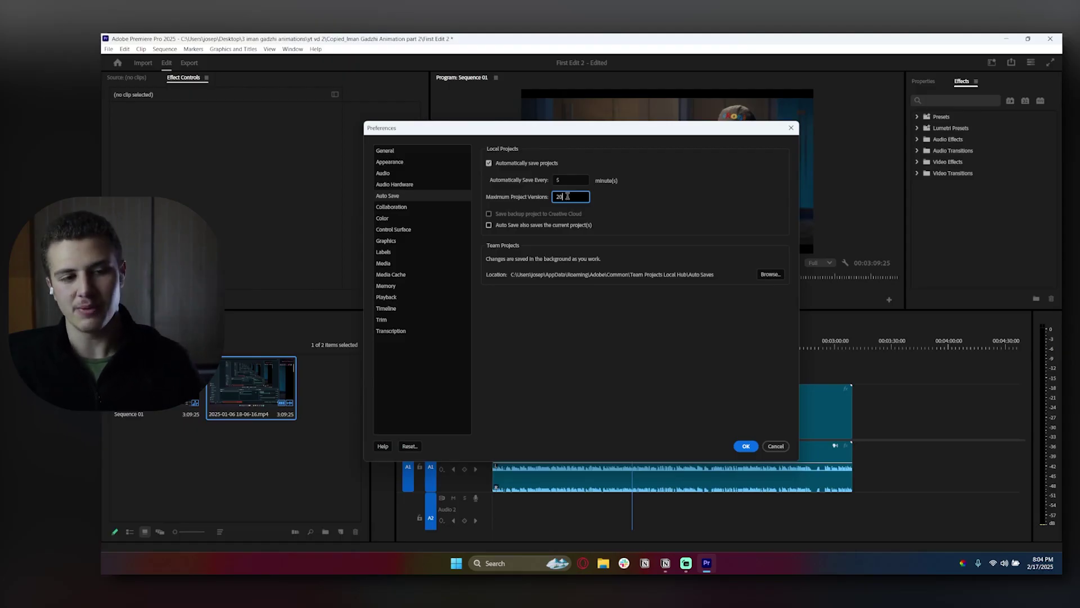
click(390, 153)
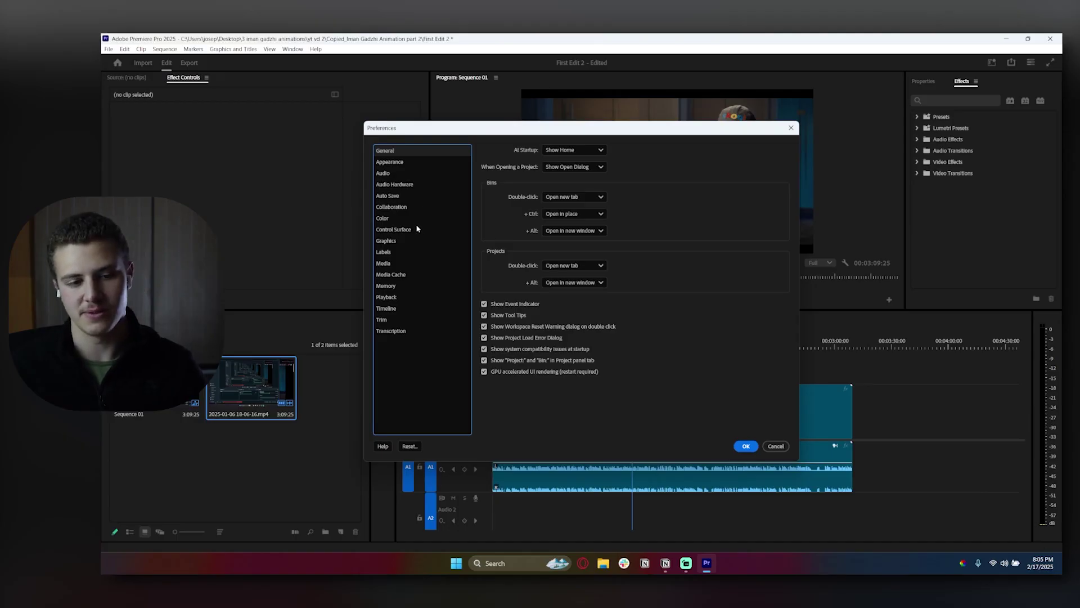
click(745, 446)
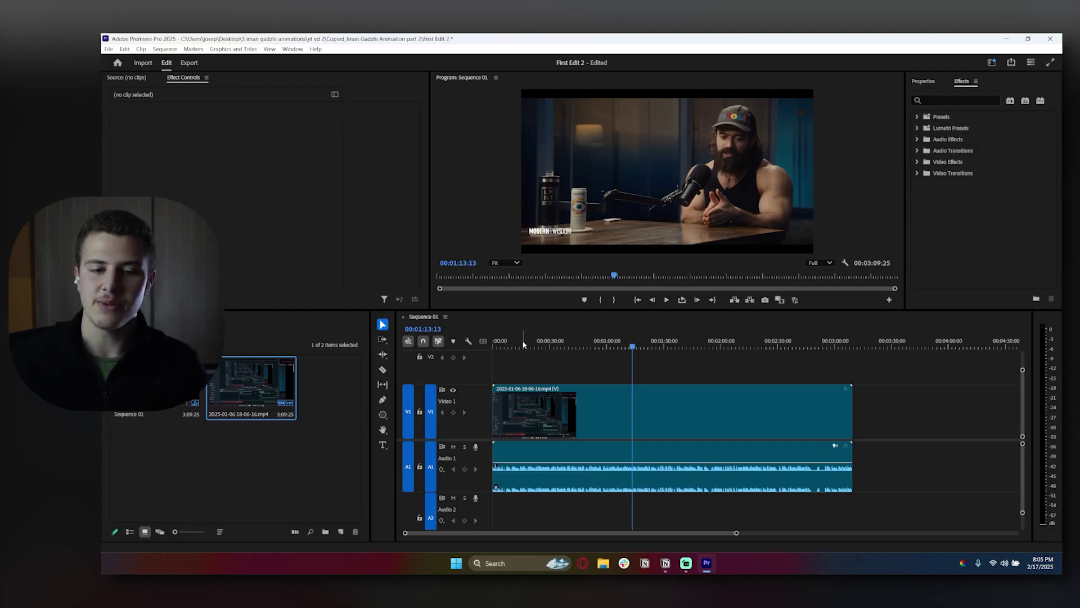
- Open the Keyboard Shortcuts editor and inspect the commands assigned to individual keys, including 2 and 1
click(126, 50)
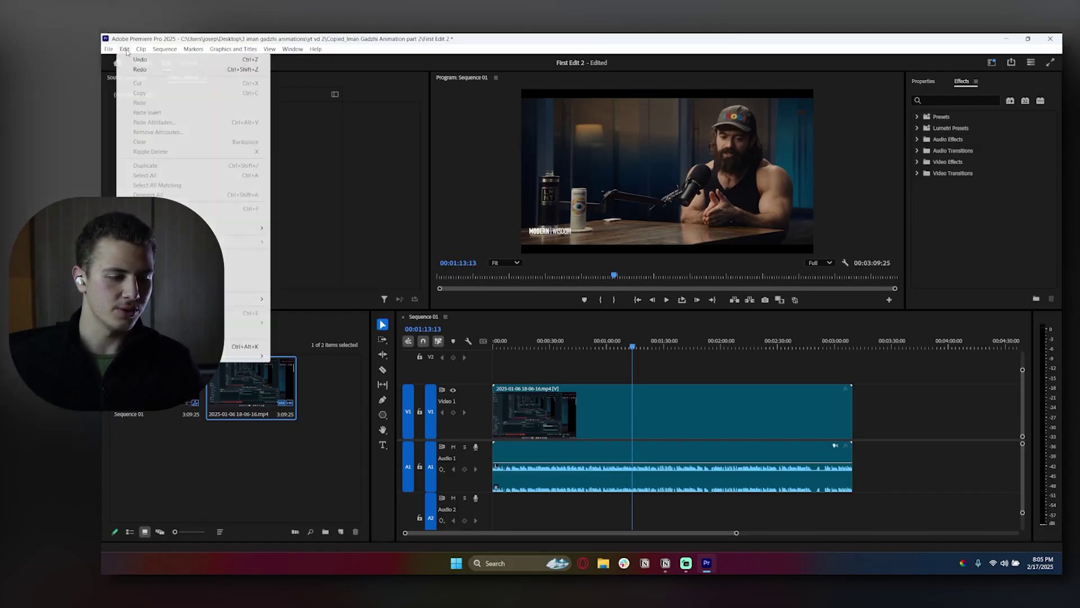
click(185, 346)
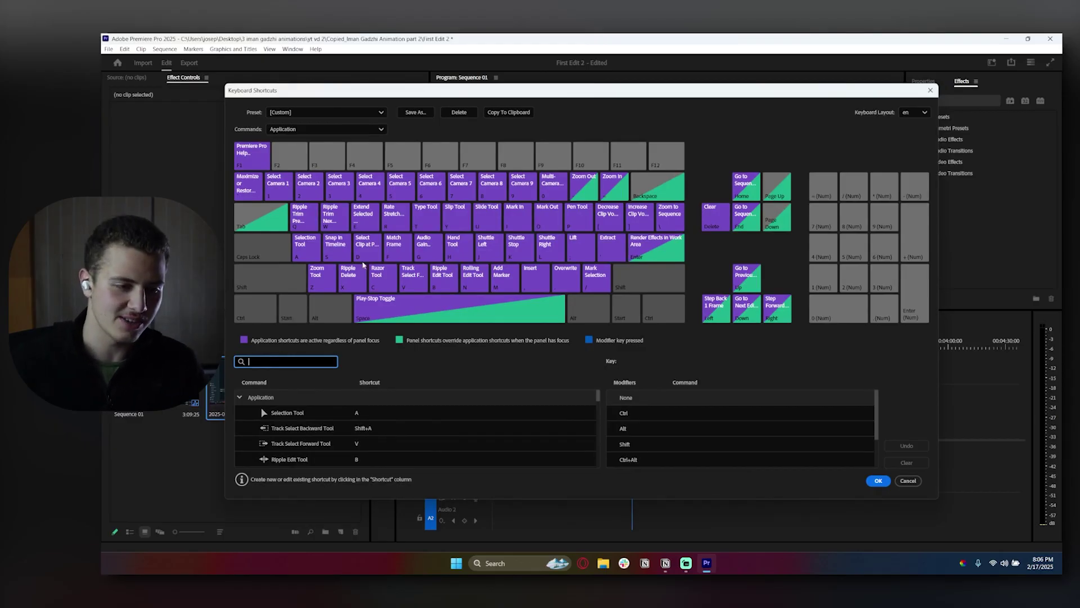
click(363, 264)
click(335, 217)
click(310, 186)
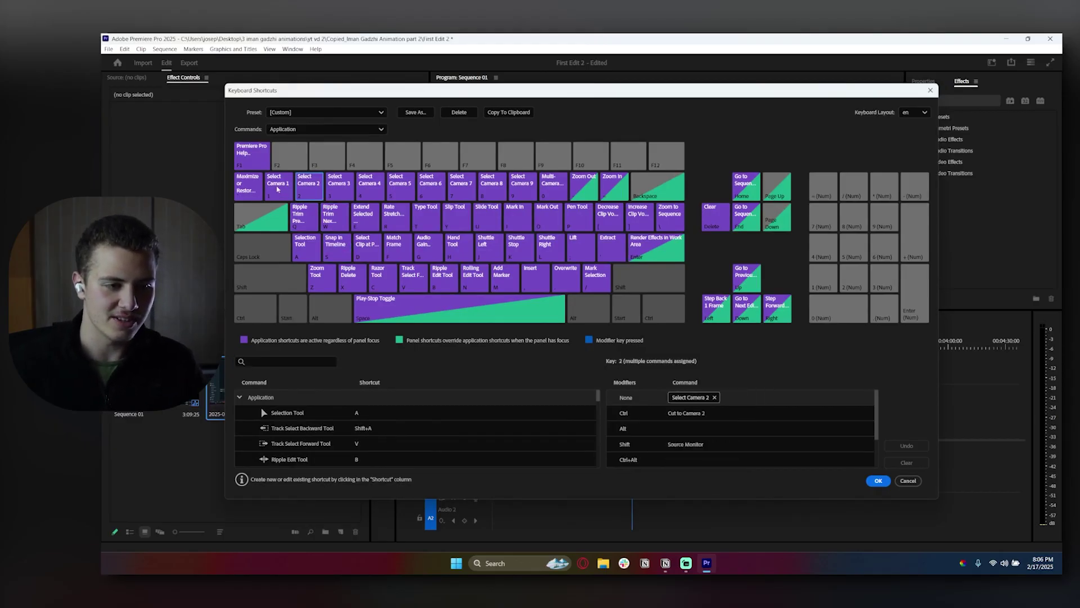
click(278, 189)
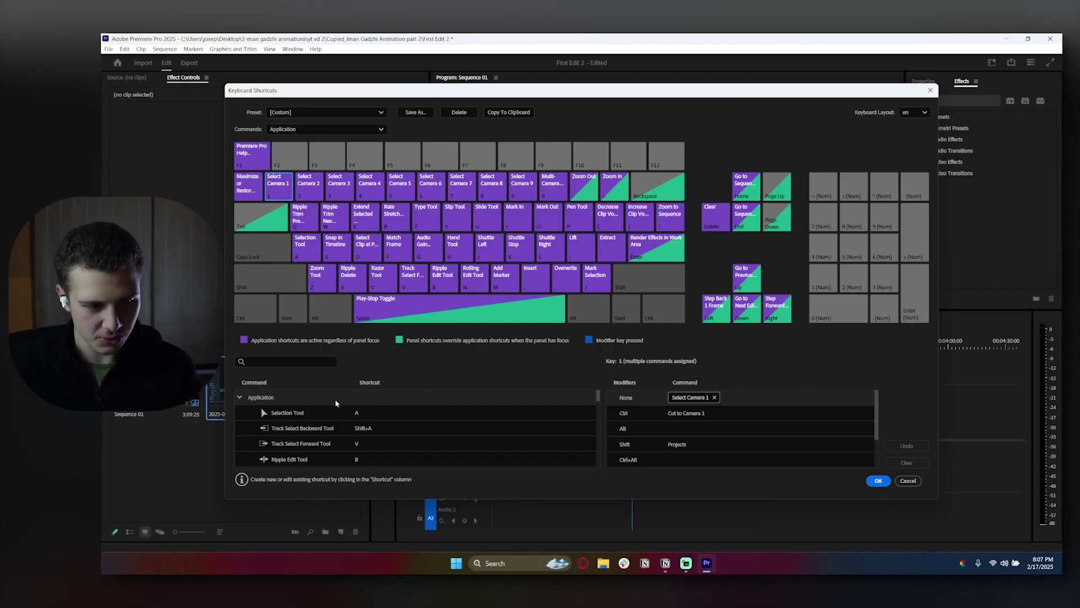
- Remove the A shortcut from the Selection Tool and assign V to it instead
scroll(391, 412, down, 1)
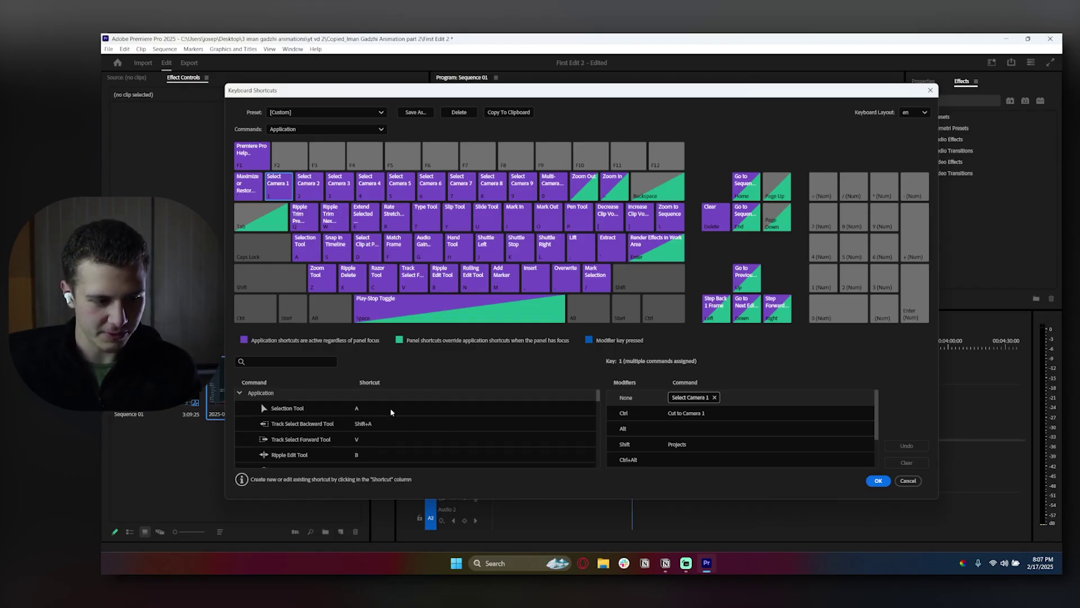
click(283, 412)
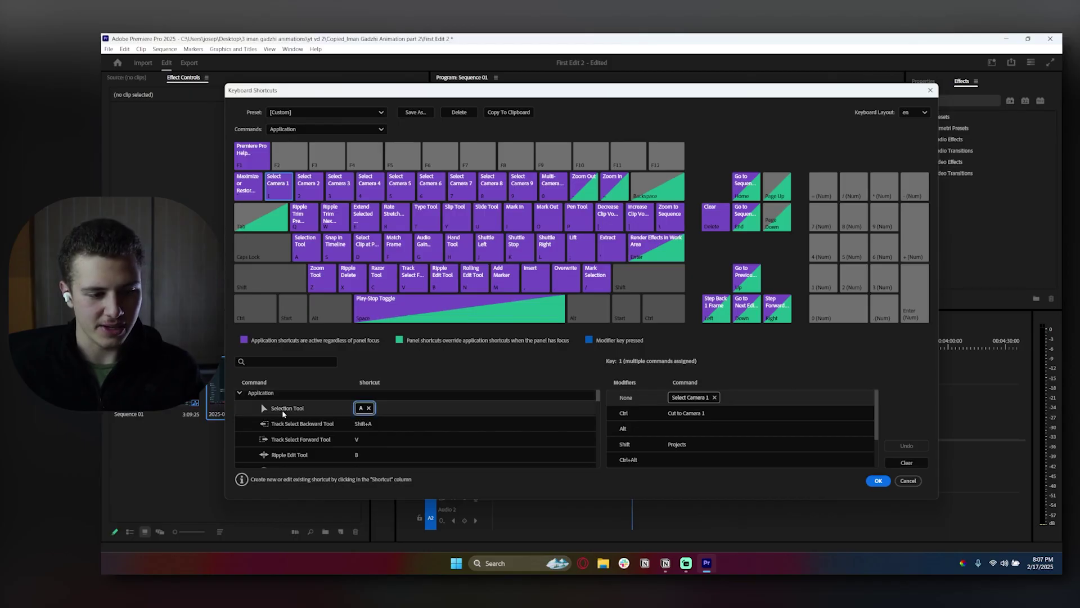
click(370, 408)
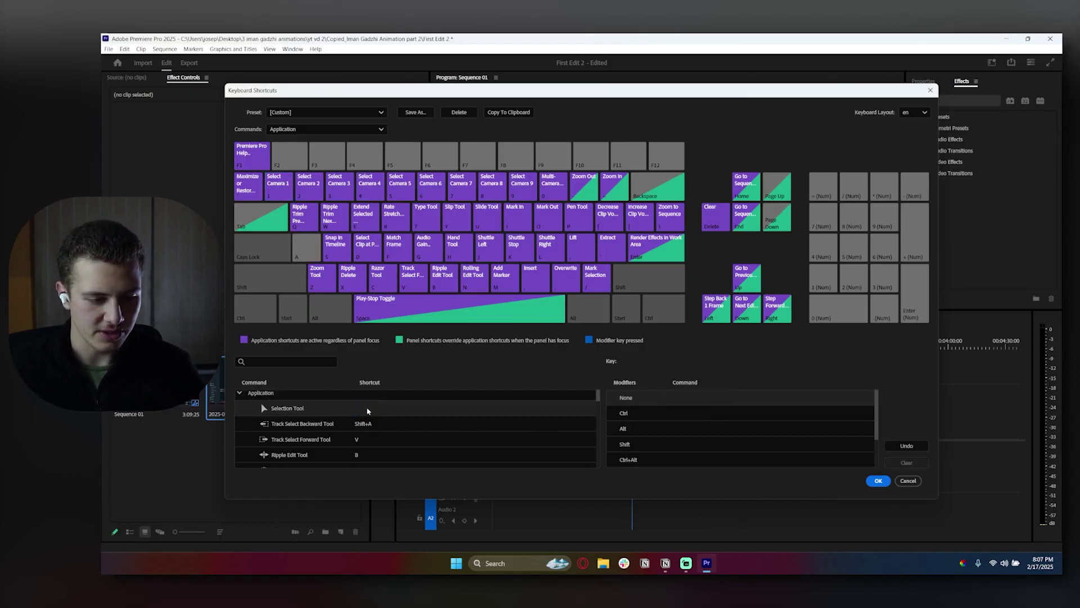
key(v)
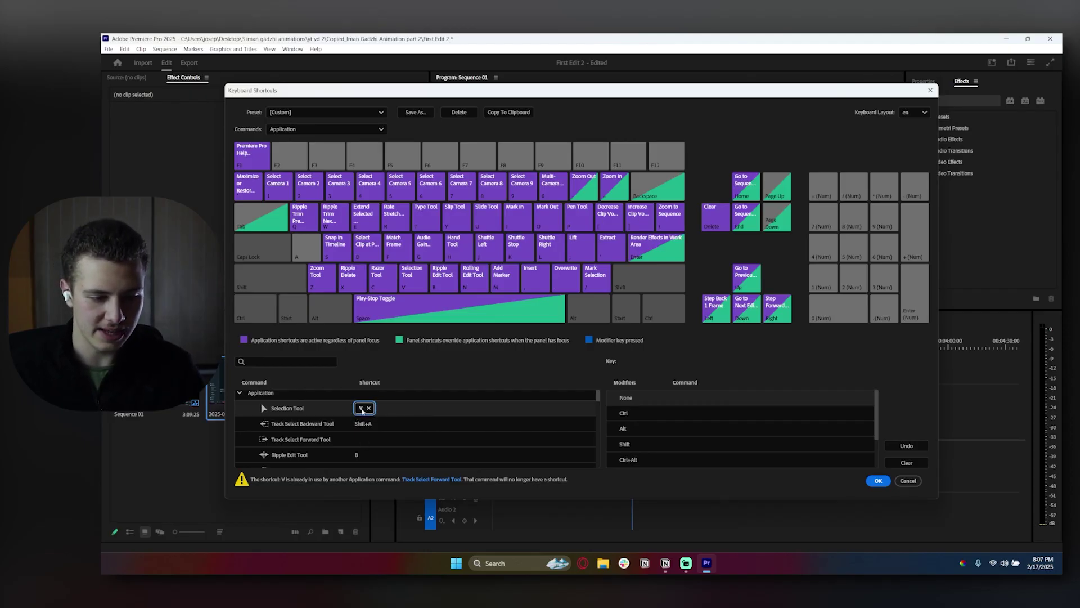
click(335, 424)
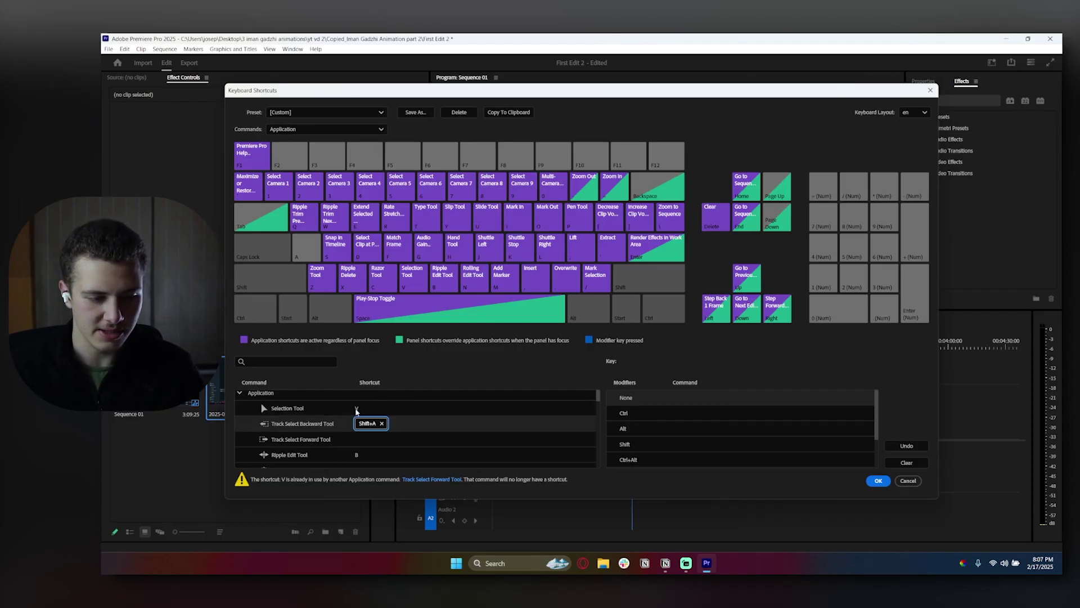
click(357, 409)
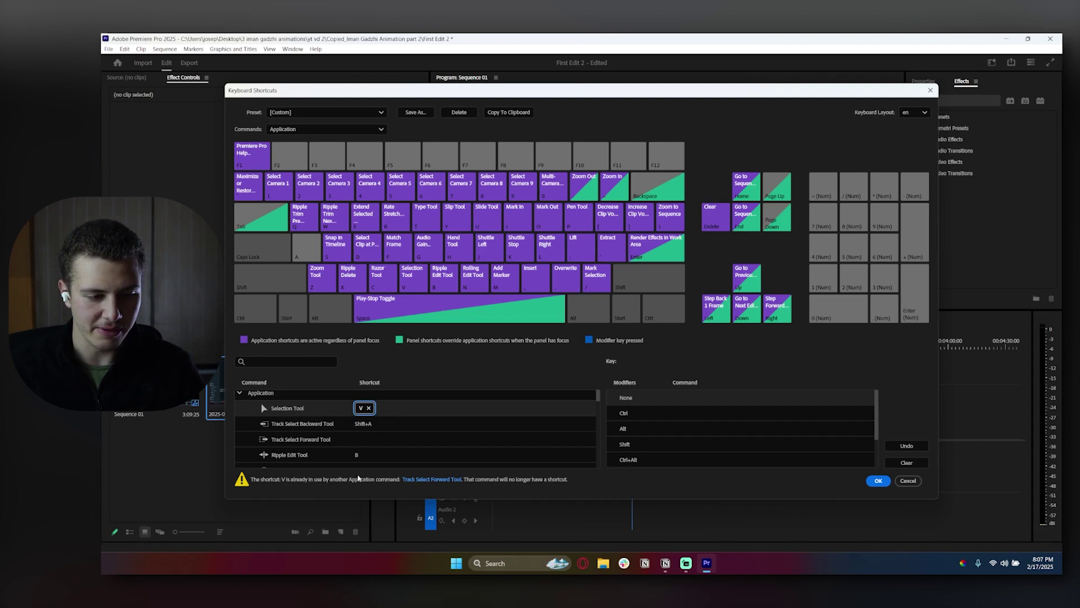
- Remove the Selection Tool's current shortcut and assign A to it
click(369, 409)
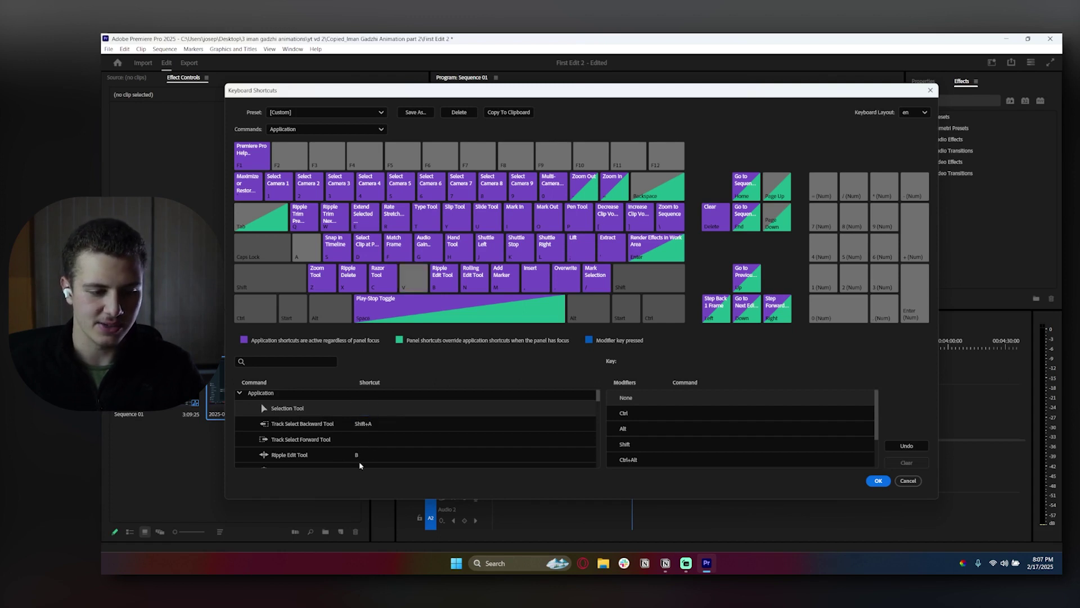
click(361, 410)
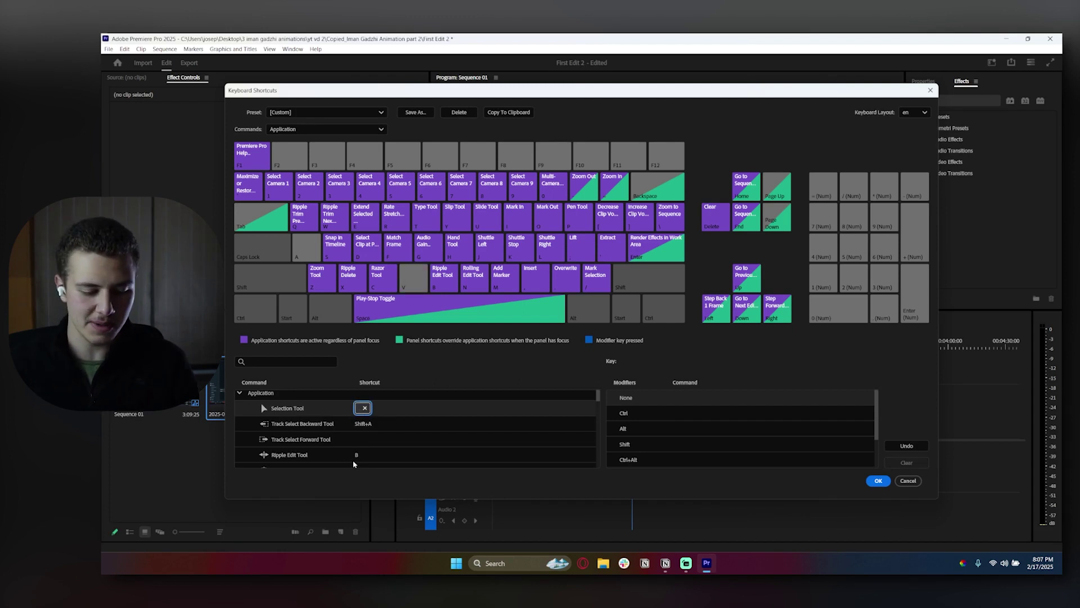
key(a)
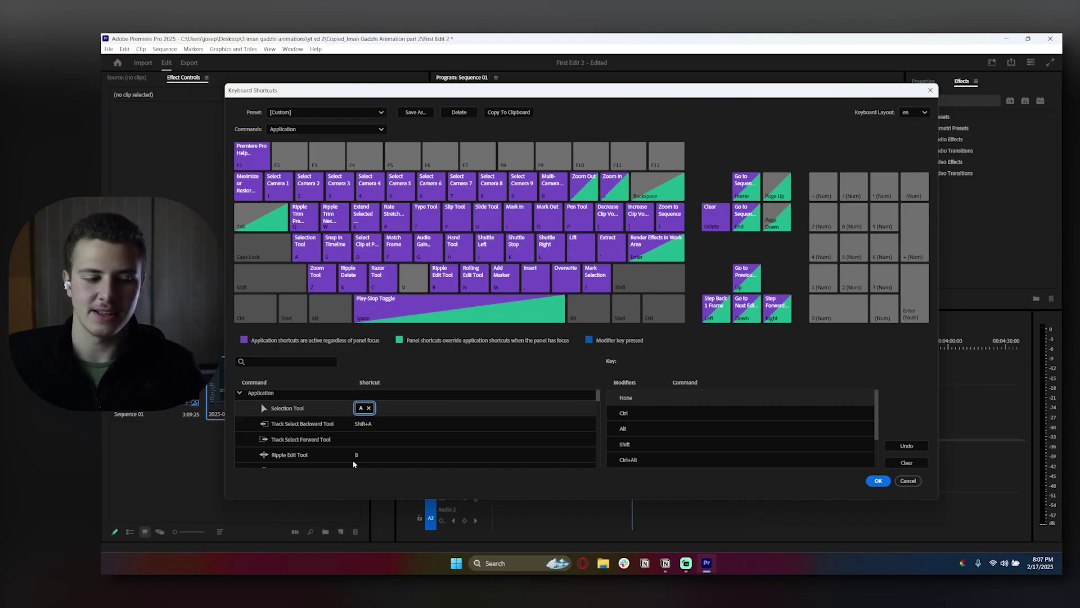
- Assign V as the shortcut for the Track Select Forward Tool
click(295, 445)
scroll(304, 428, down, 1)
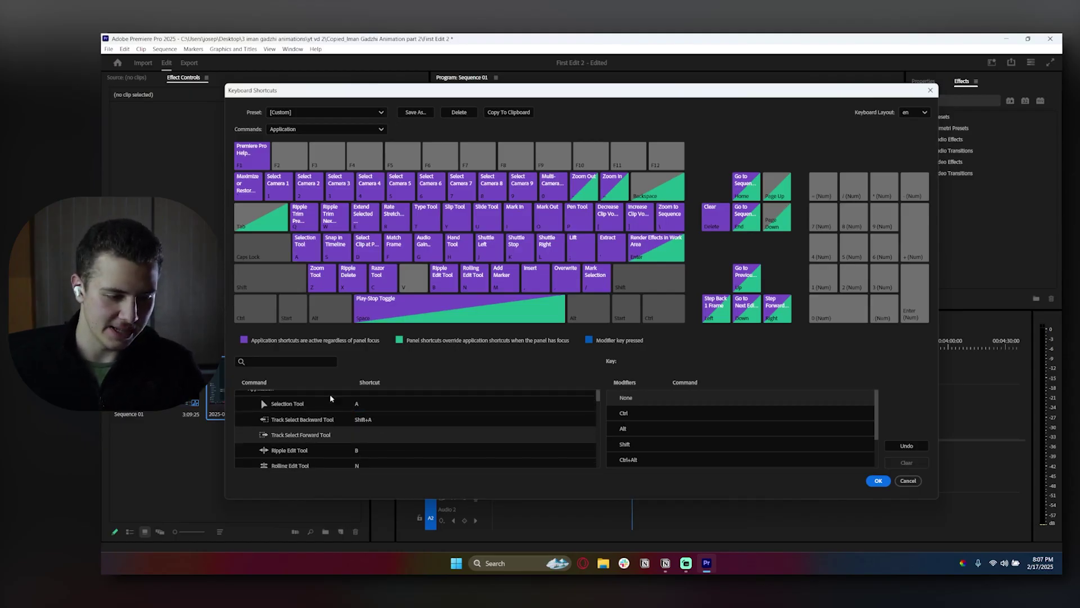
click(358, 436)
key(v)
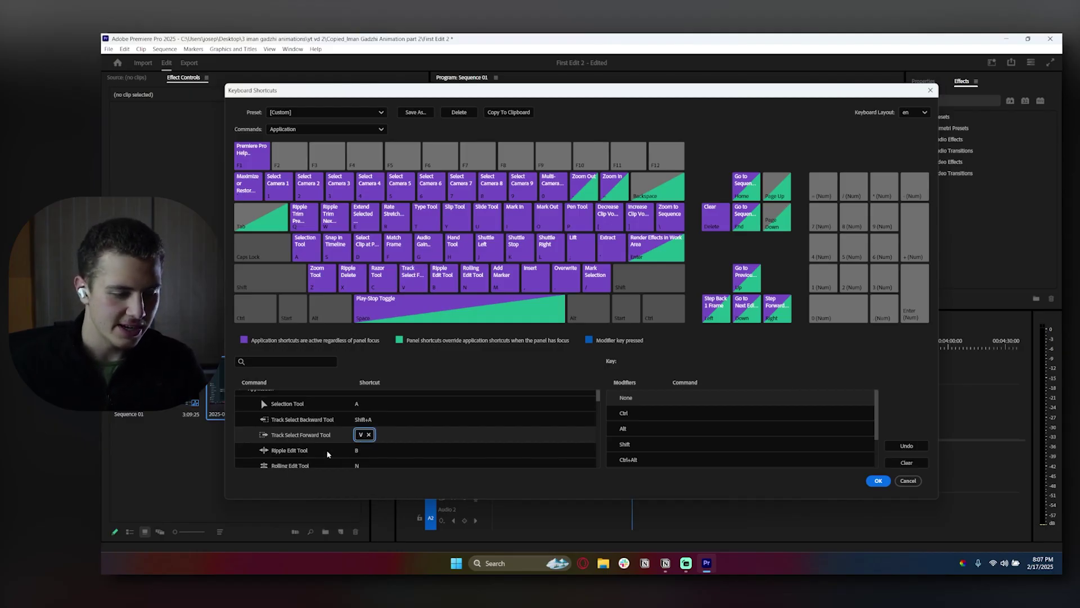
- Inspect the shortcut assigned to the Razor Tool and accept the keyboard shortcut changes
scroll(327, 450, down, 4)
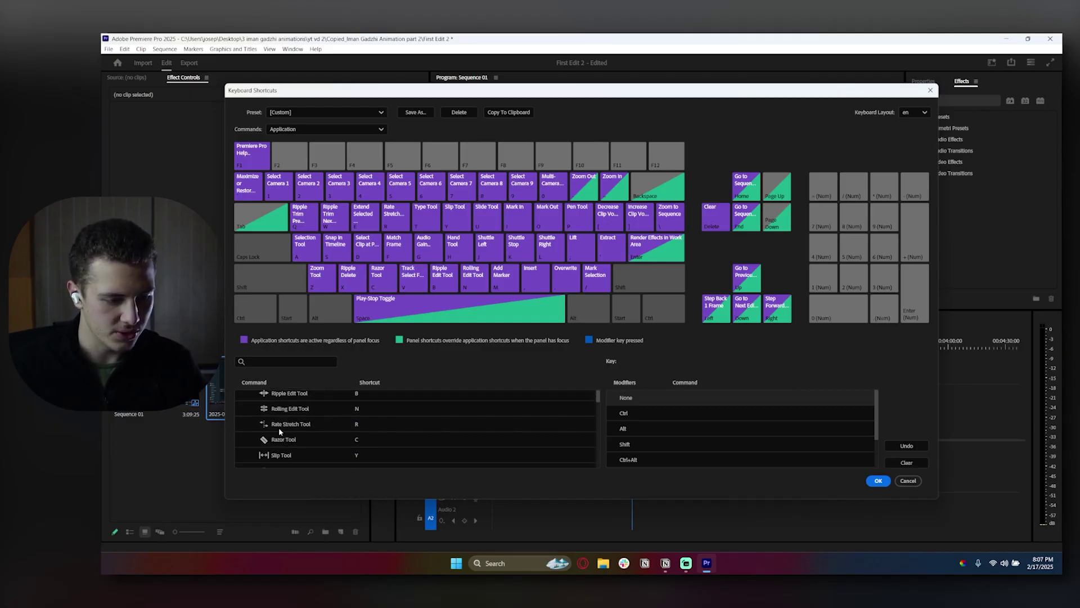
click(281, 439)
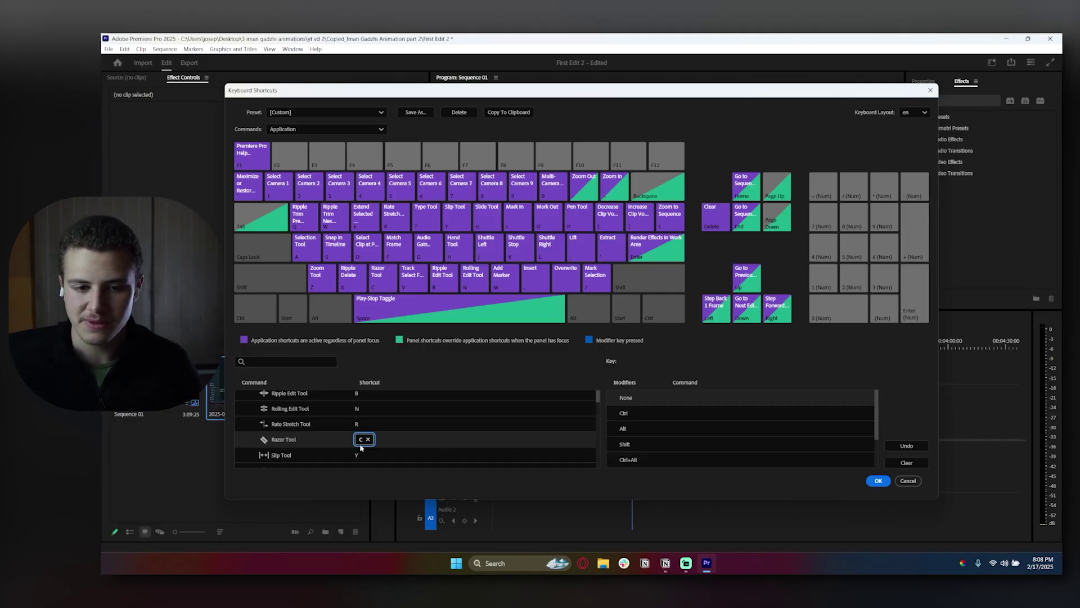
click(877, 481)
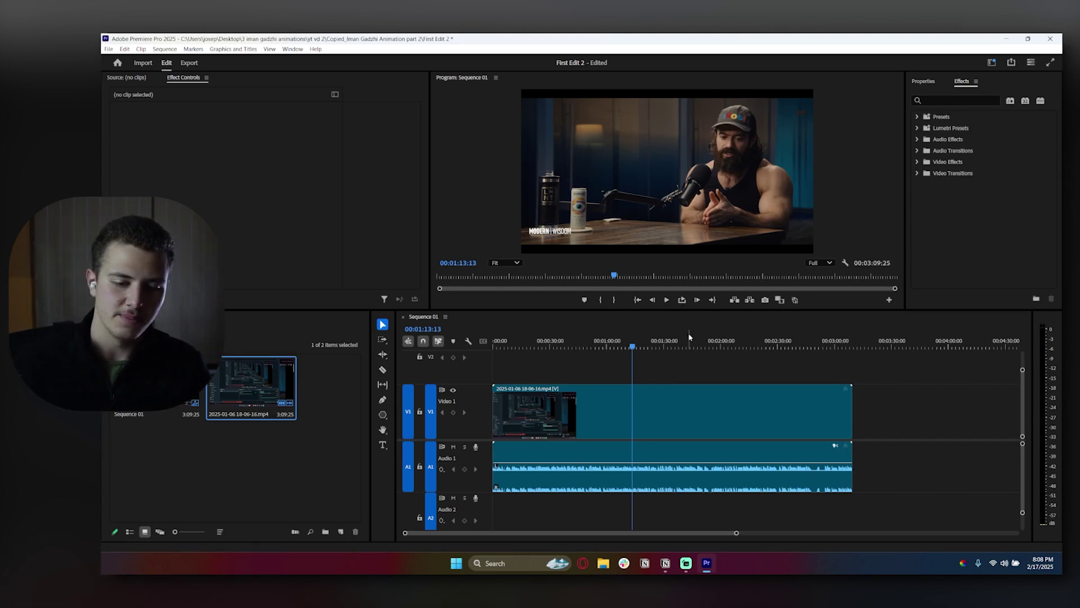
scroll(697, 382, down, 3)
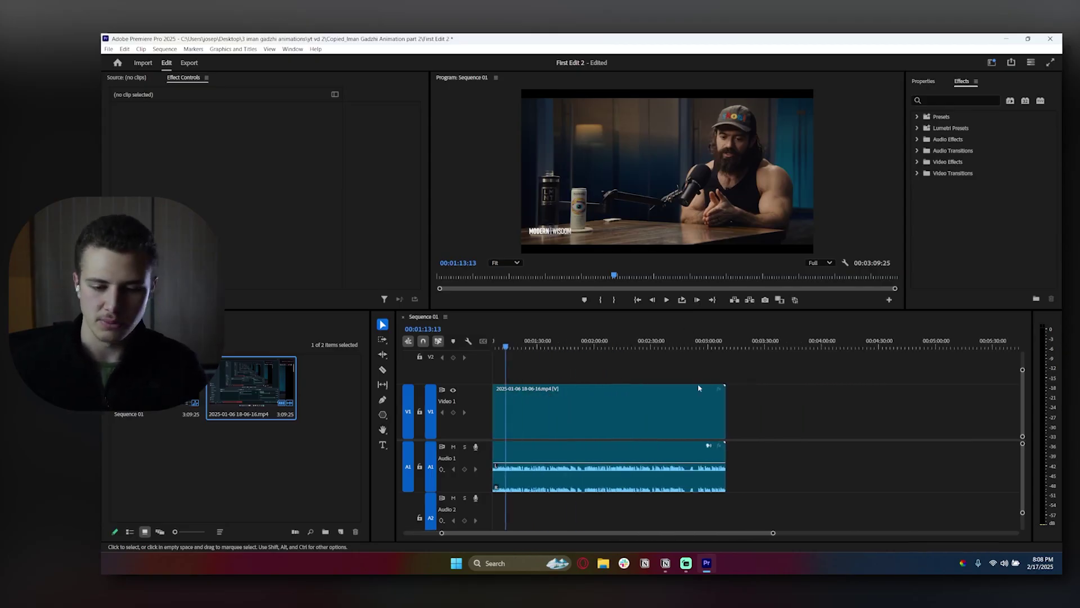
scroll(698, 387, up, 2)
scroll(697, 392, down, 5)
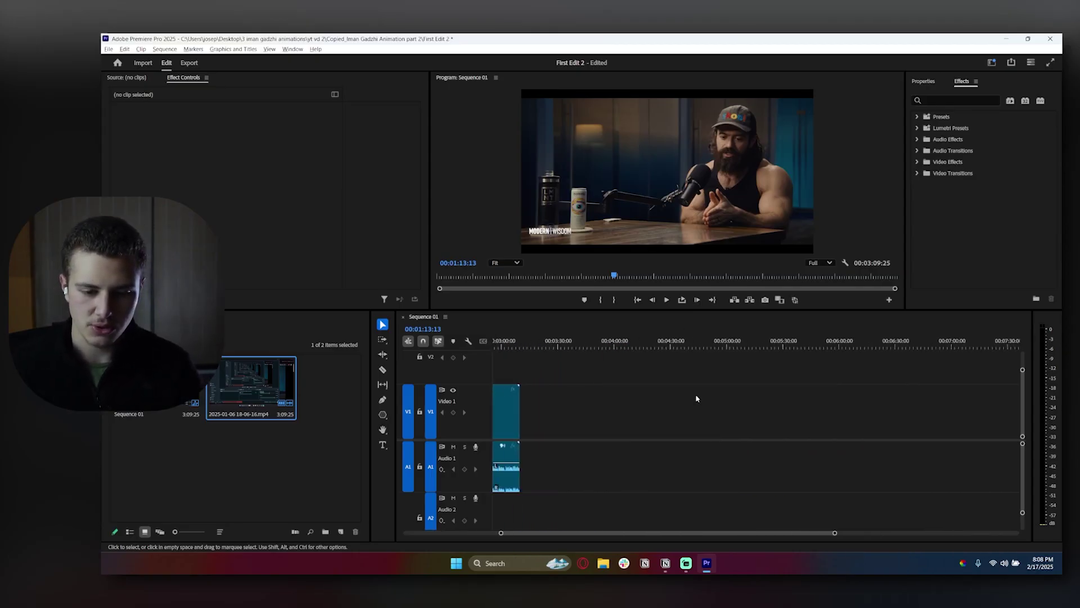
scroll(697, 399, down, 3)
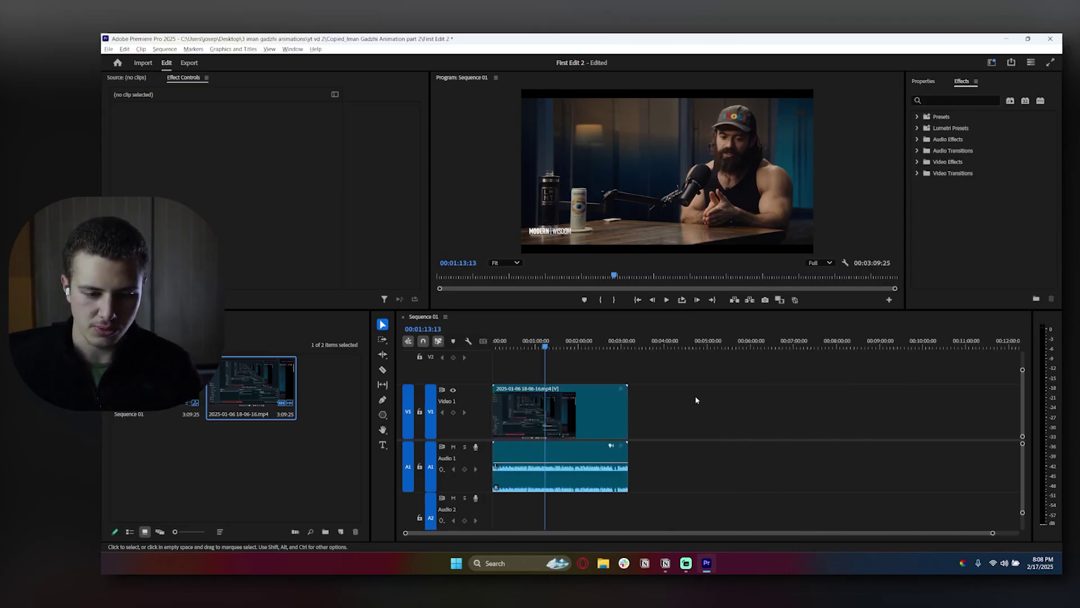
- Set the Program monitor's zoom level back to Fit and save the project
click(682, 165)
scroll(678, 146, up, 2)
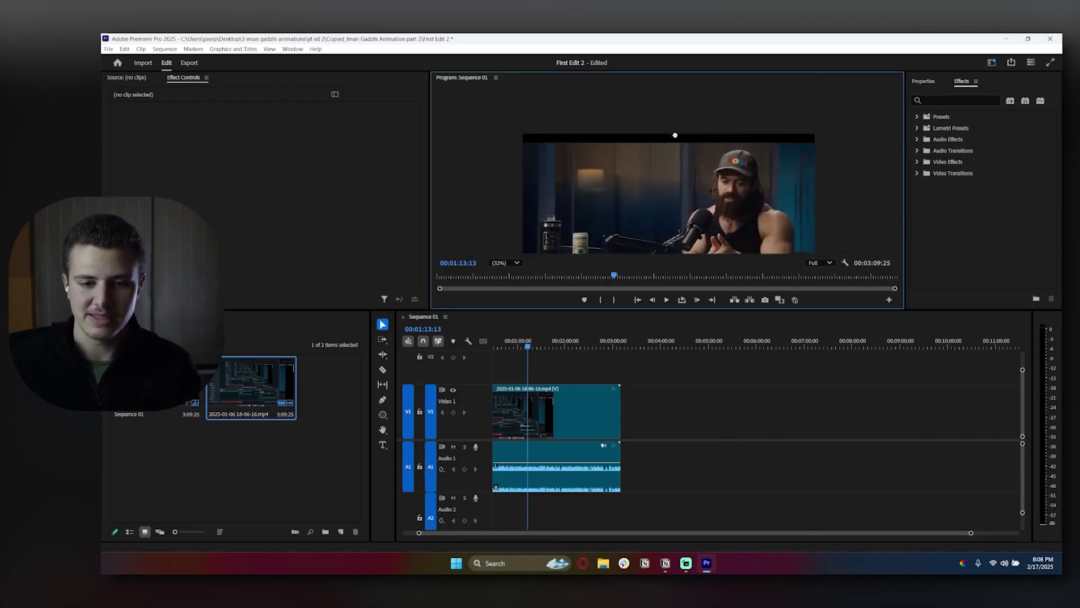
scroll(675, 135, down, 2)
click(505, 263)
click(501, 268)
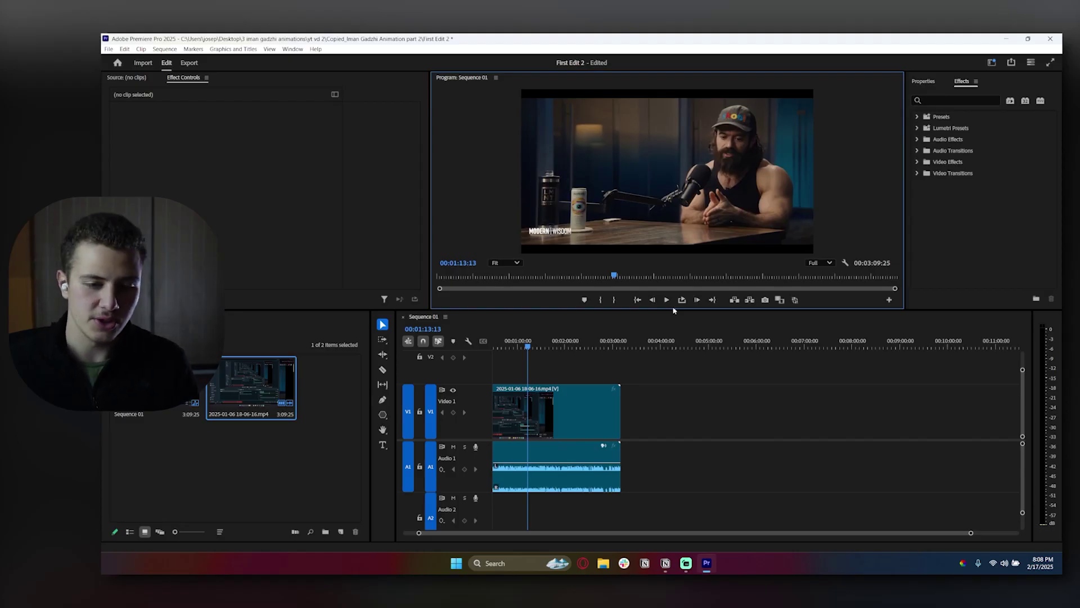
key(ctrl+s)
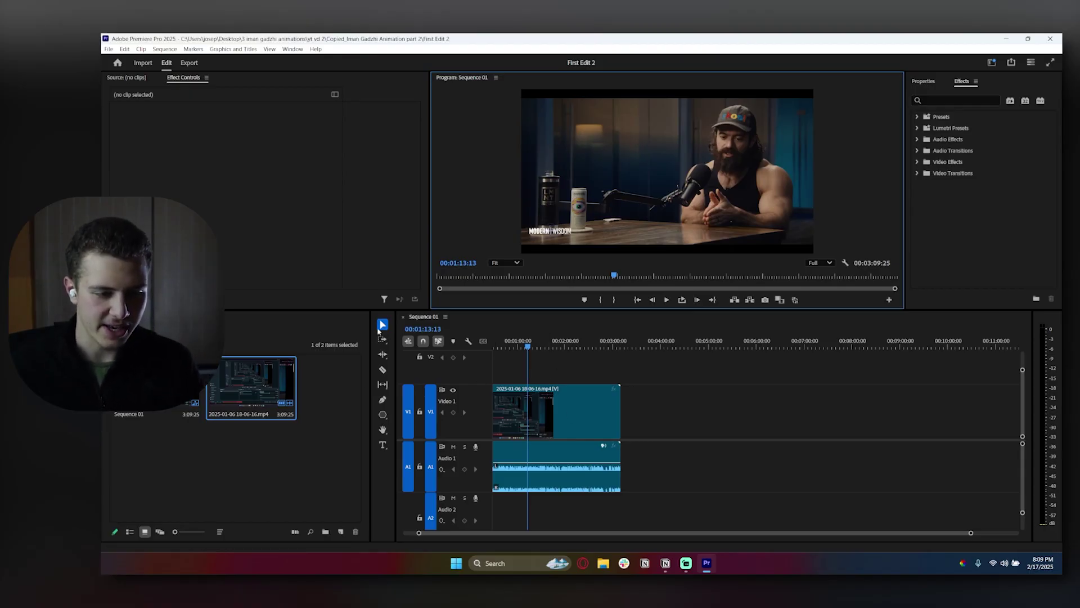
- Split the Sequence 01 clip at the playhead and again shortly after it with the Razor Tool
mouse_move(577, 414)
mouse_down()
mouse_move(614, 383)
mouse_move(574, 413)
mouse_up()
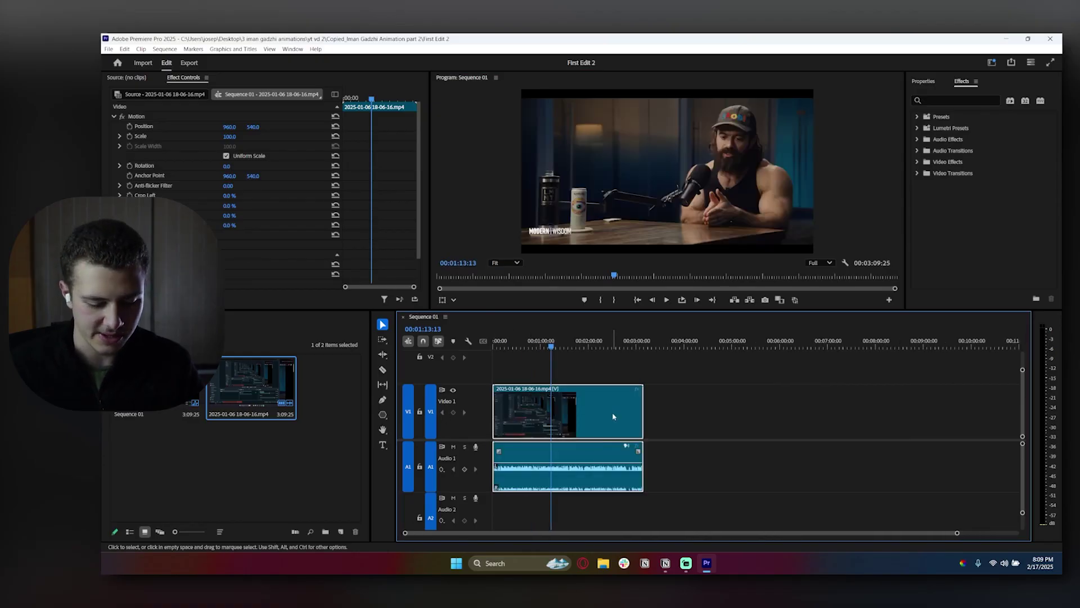
alt+scroll(664, 417, up, 2)
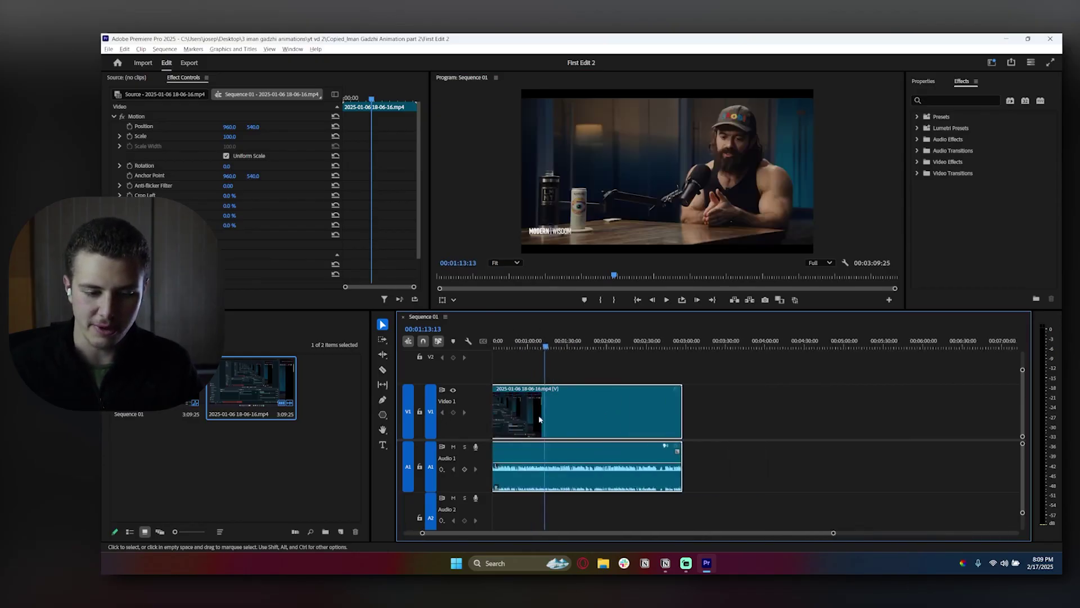
alt+scroll(698, 421, down, 3)
click(705, 422)
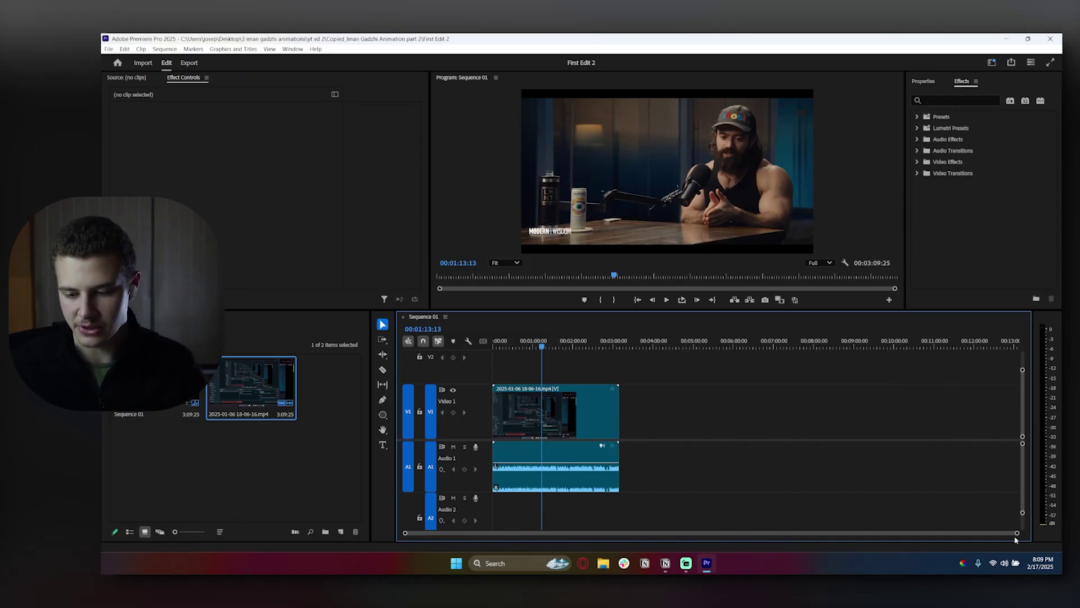
drag(1018, 533, 853, 537)
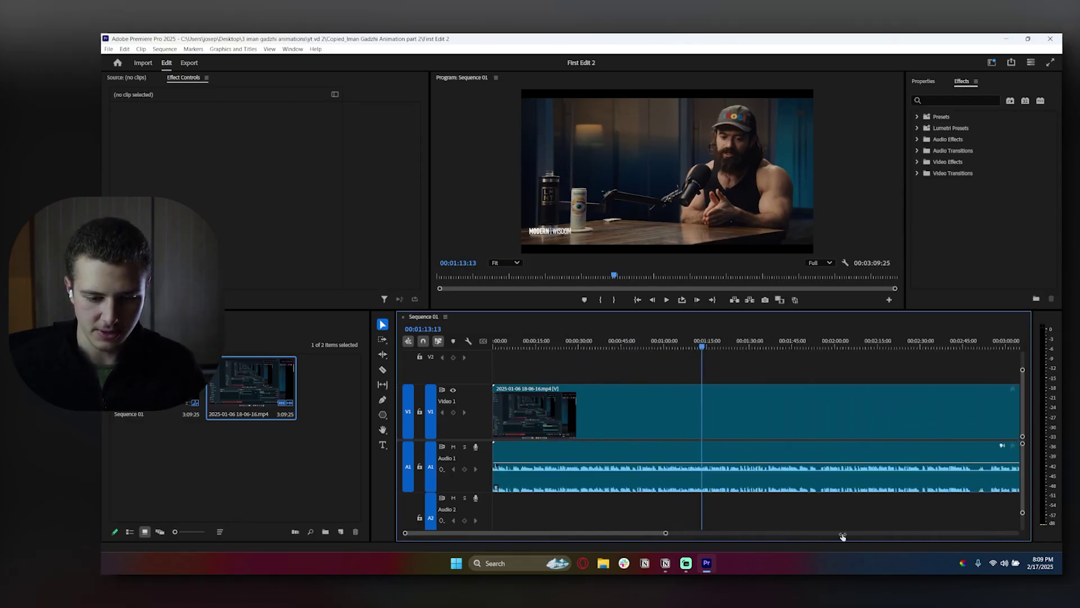
click(382, 370)
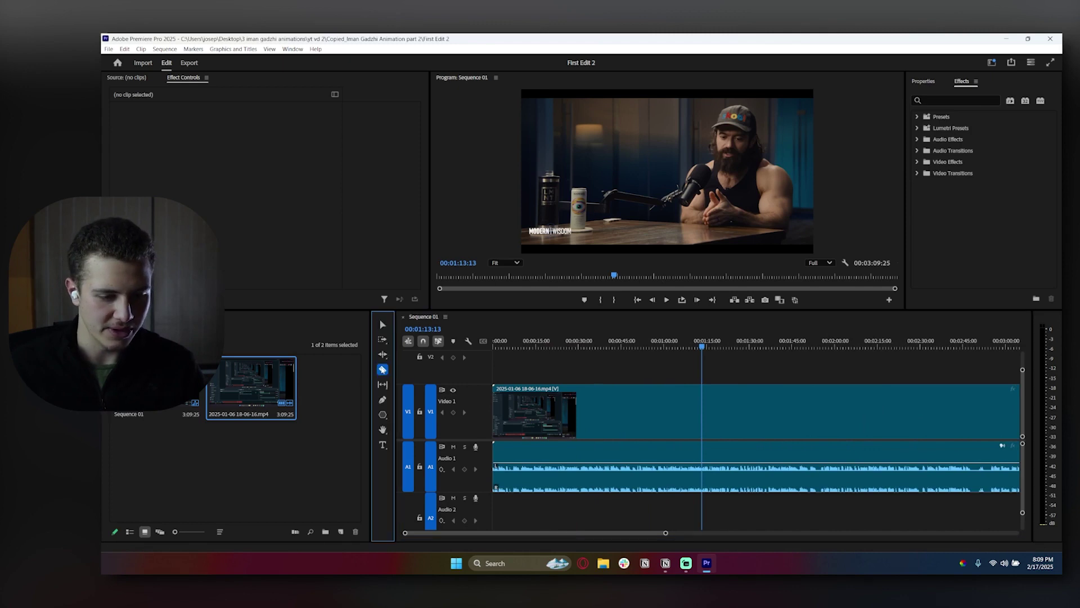
click(704, 423)
click(710, 422)
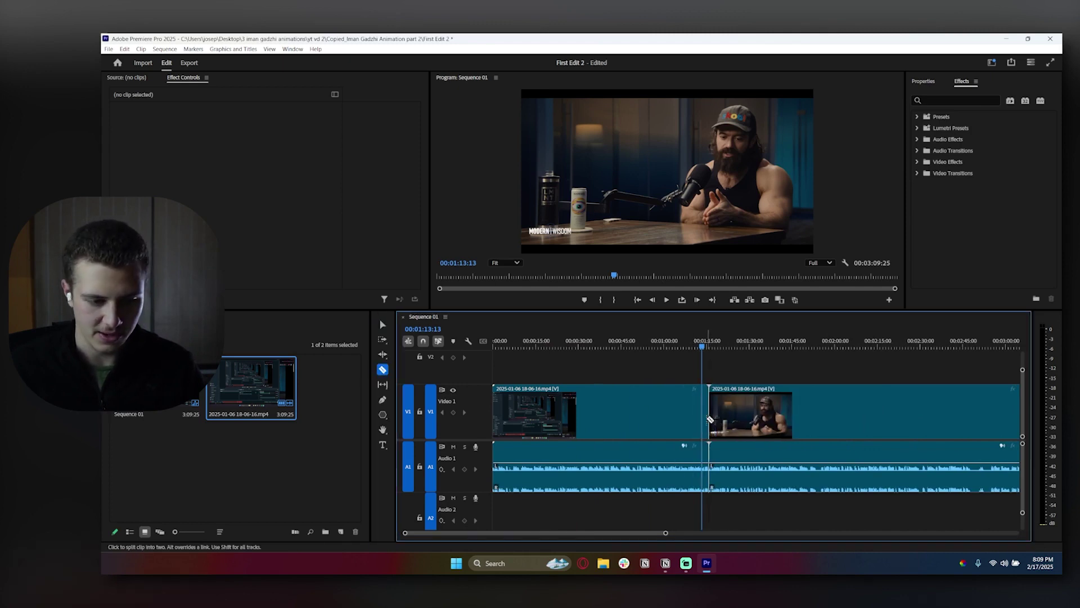
- Clear the short segment between the two cuts, and undo both the clearing and the cuts
click(382, 326)
click(705, 411)
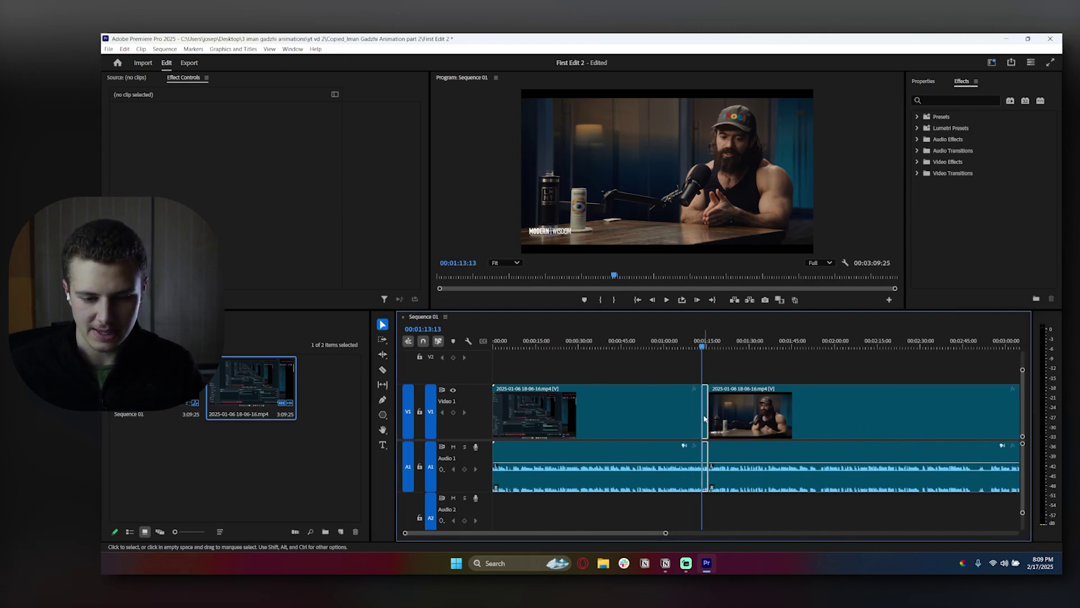
right_click(706, 411)
click(738, 95)
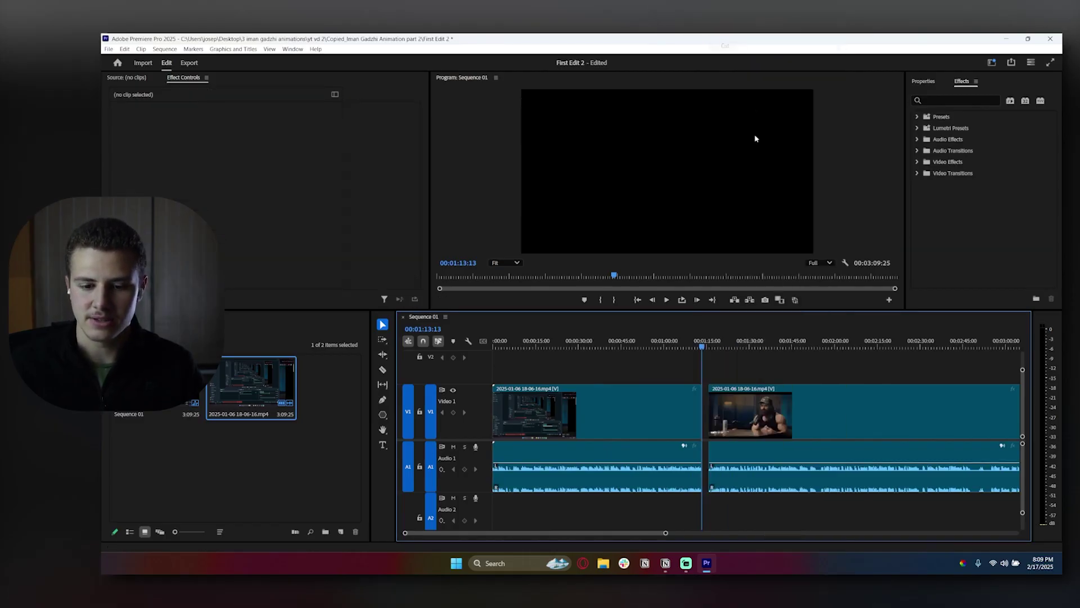
key(ctrl+z)
key(ctrl+z)
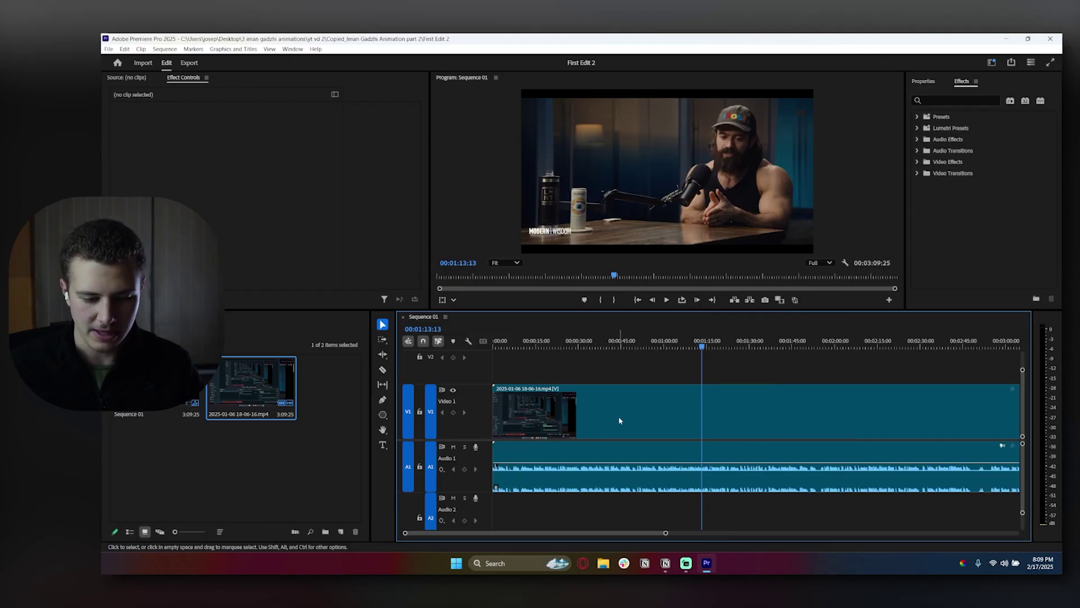
- Cut the restored clip at the playhead and a little past it using the Razor Tool
drag(665, 536, 856, 535)
scroll(574, 442, up, 2)
scroll(574, 442, up, 3)
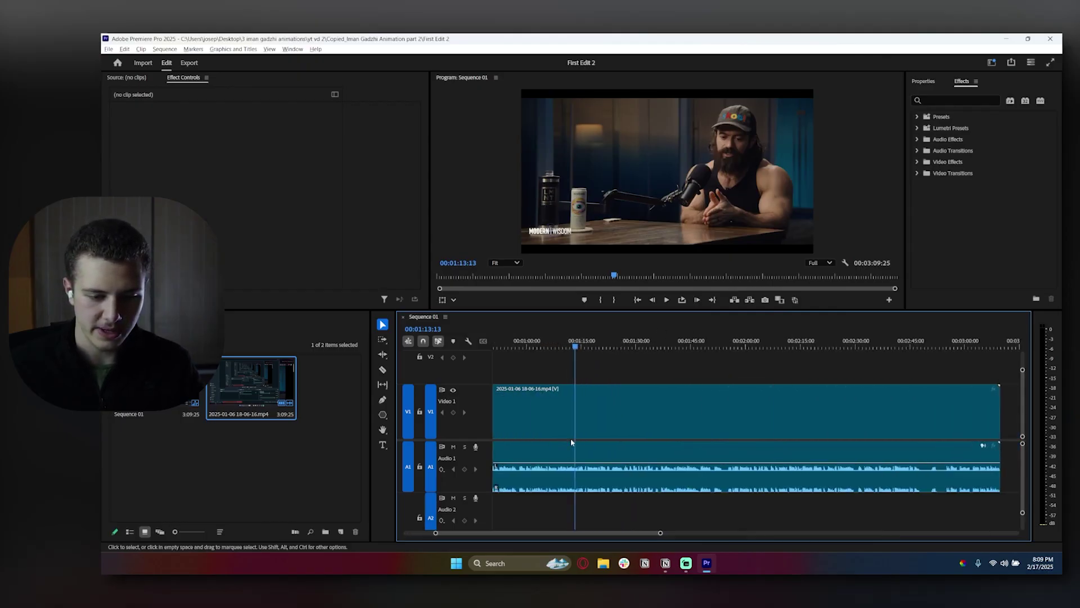
key(c)
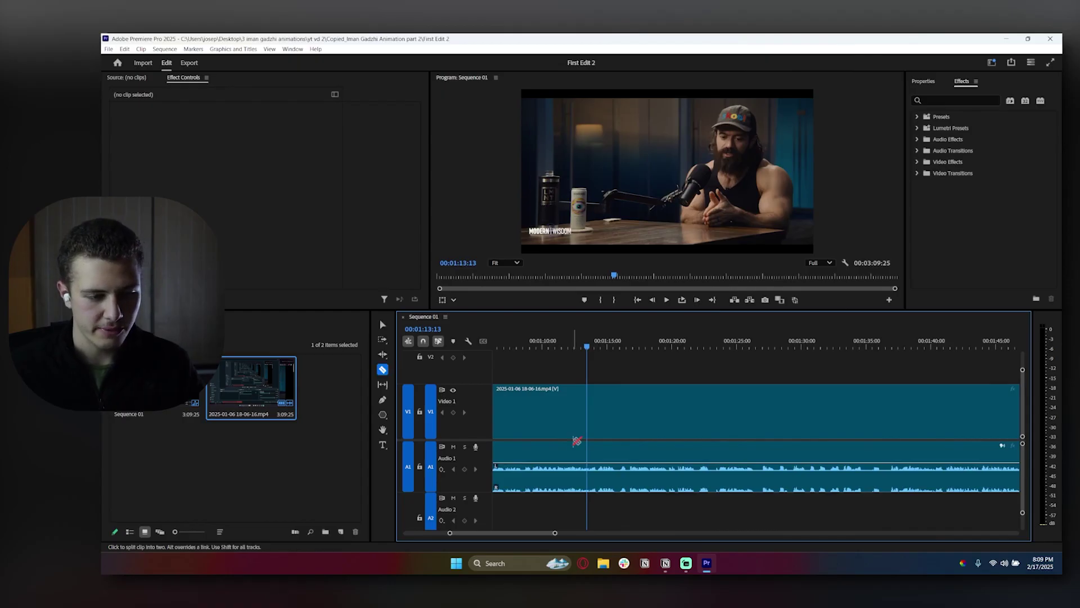
click(587, 416)
click(600, 417)
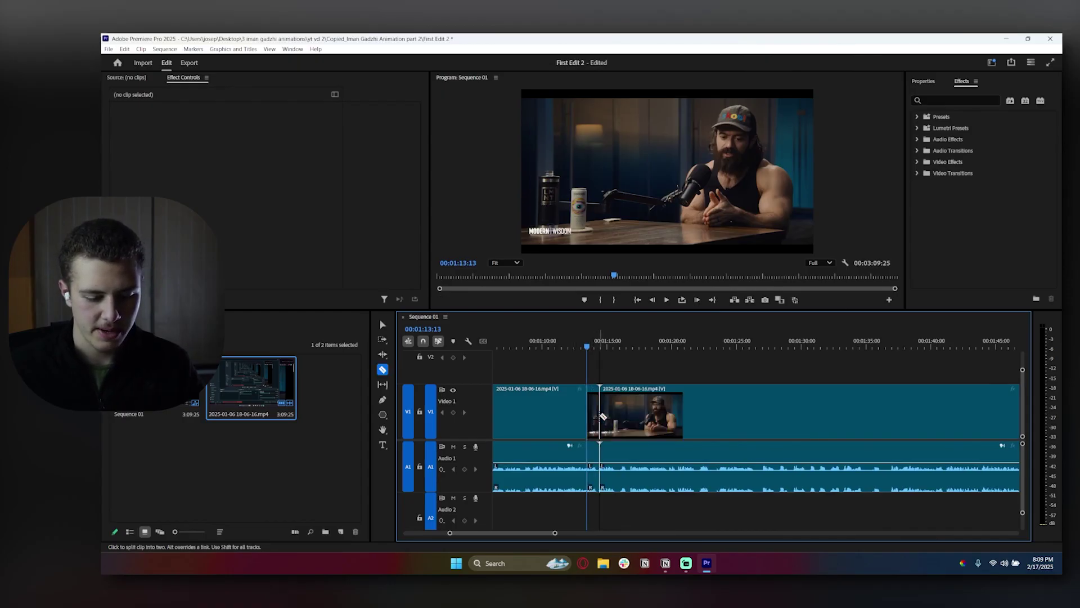
- Delete the short segment after the playhead and close the gap it leaves between the remaining clips
key(v)
click(595, 418)
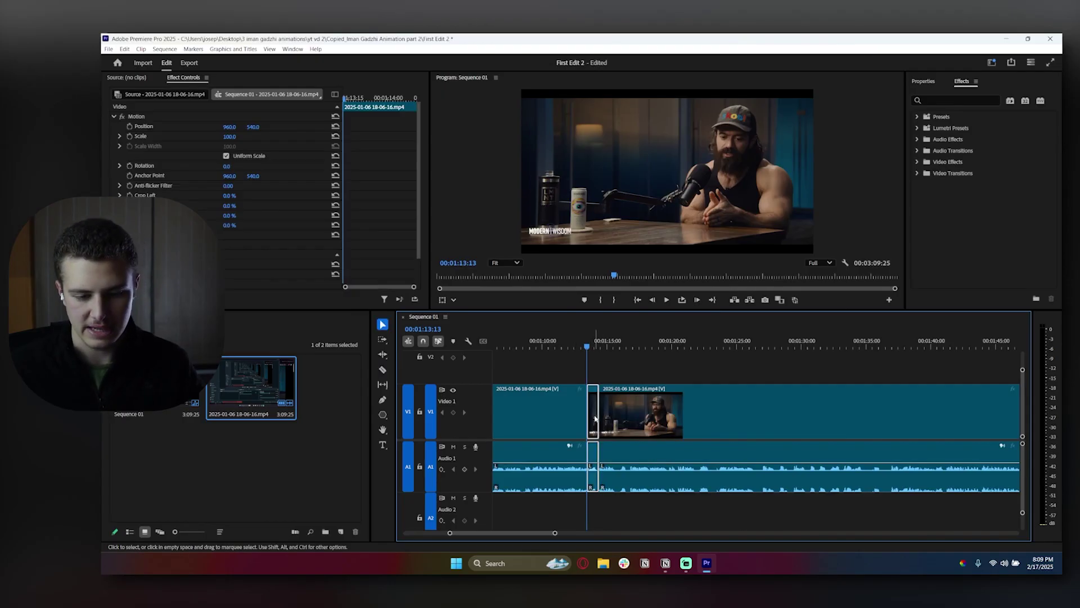
key(Delete)
click(594, 411)
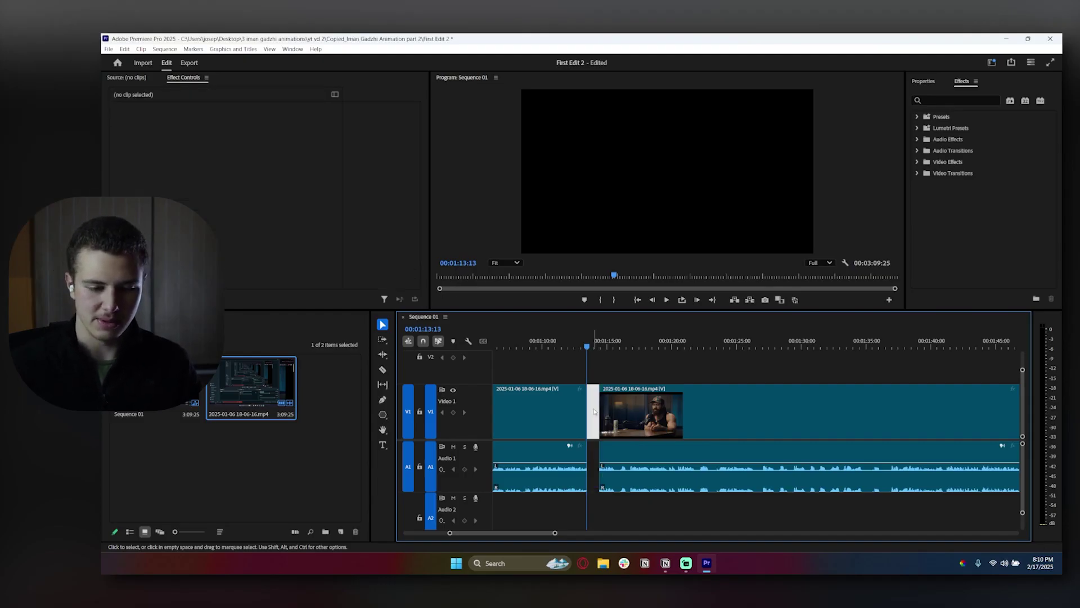
key(Delete)
- Undo the gap removal, the segment deletion and both razor cuts
key(ctrl+z)
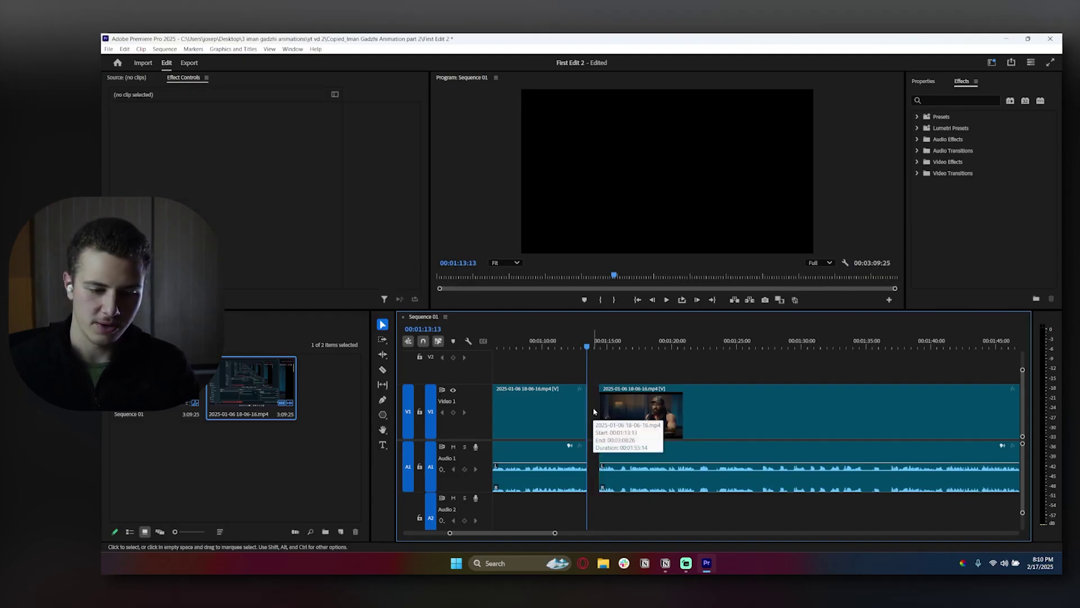
key(ctrl+z)
key(ctrl+z)
key(ctrl+z)
- Razor out a short segment of the clip starting at the playhead and clear it, leaving a gap
key(minus)
key(minus)
key(minus)
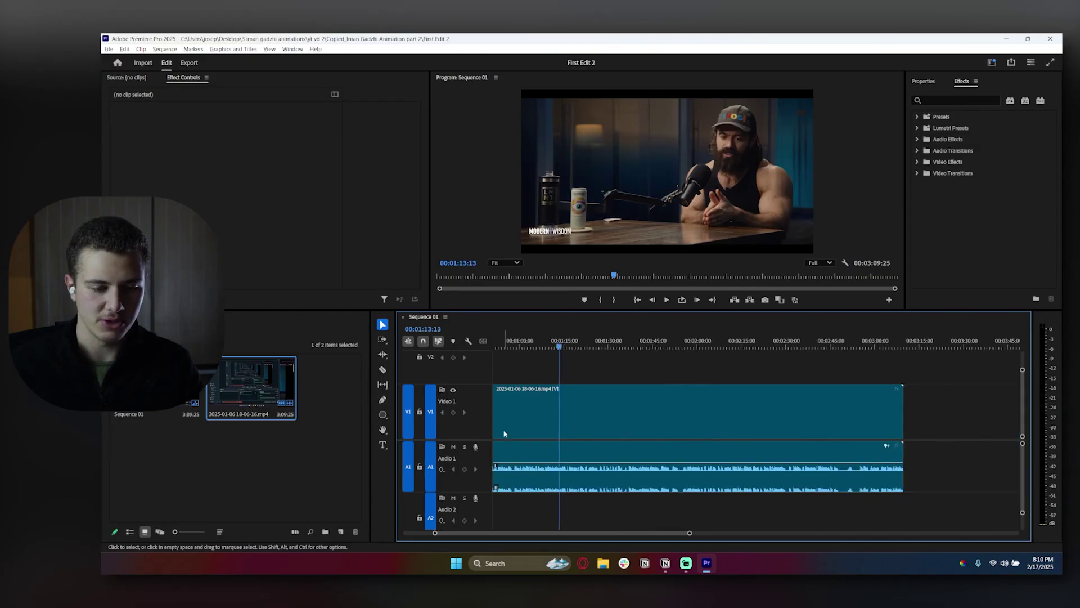
click(382, 370)
click(563, 412)
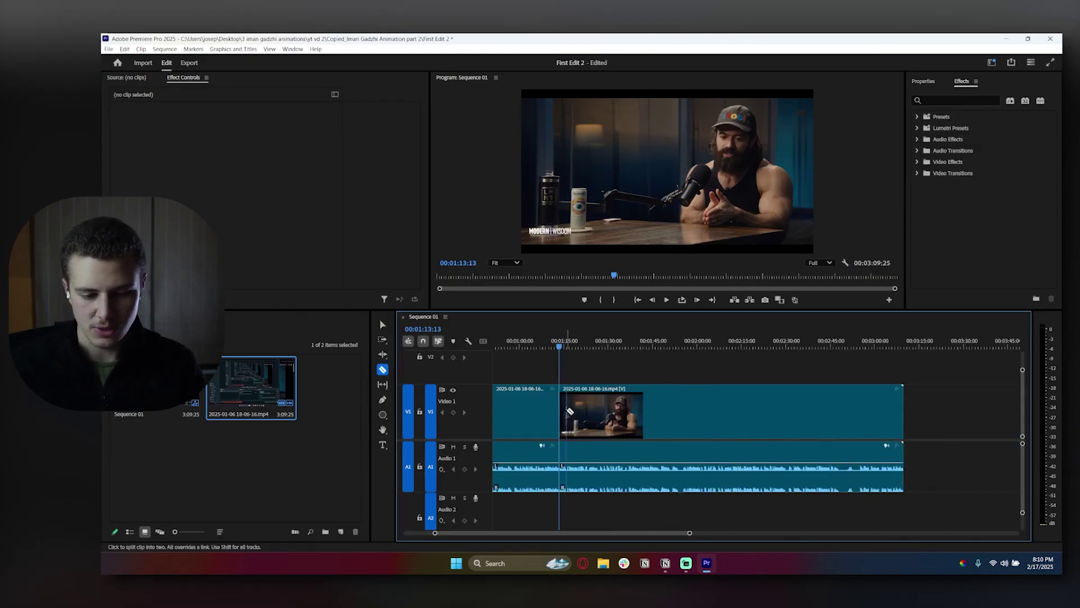
key(v)
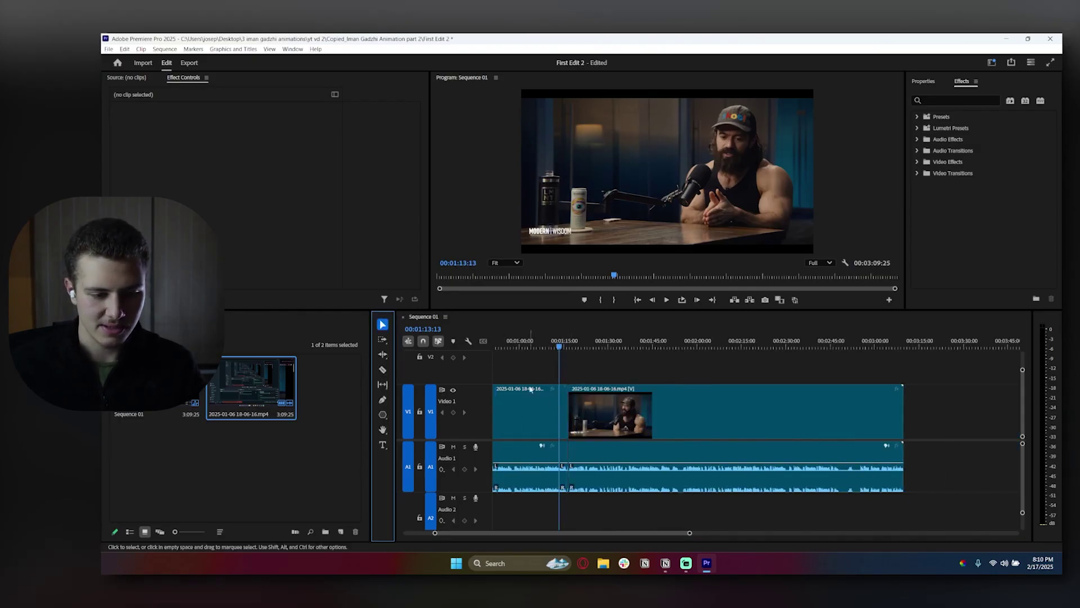
right_click(564, 411)
click(582, 48)
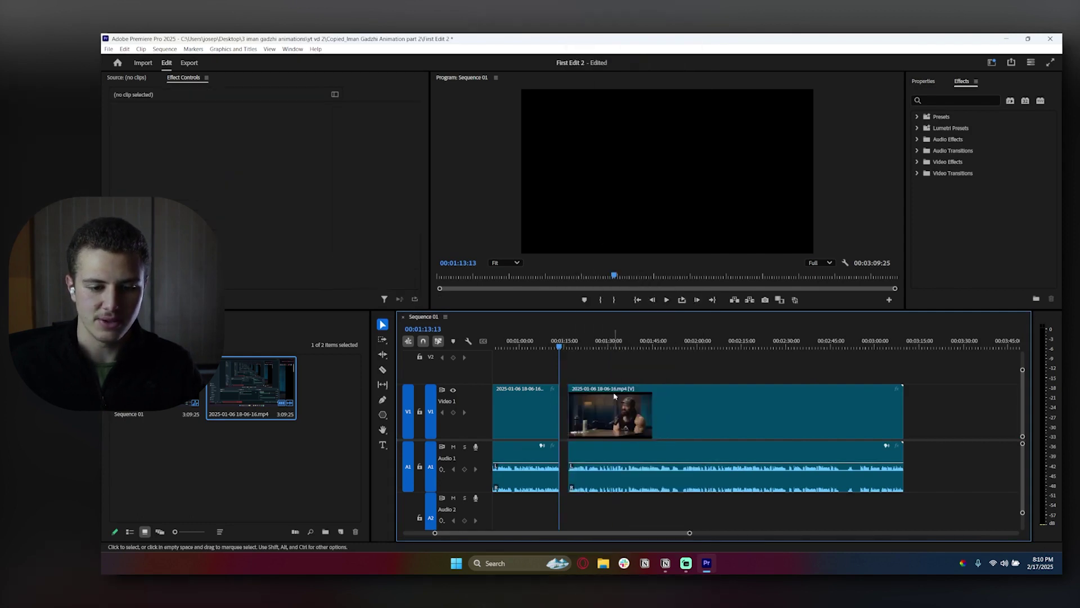
- Undo the clearing of the short segment and the razor cuts around it
key(ctrl+v)
key(ctrl+z)
key(ctrl+z)
key(ctrl+z)
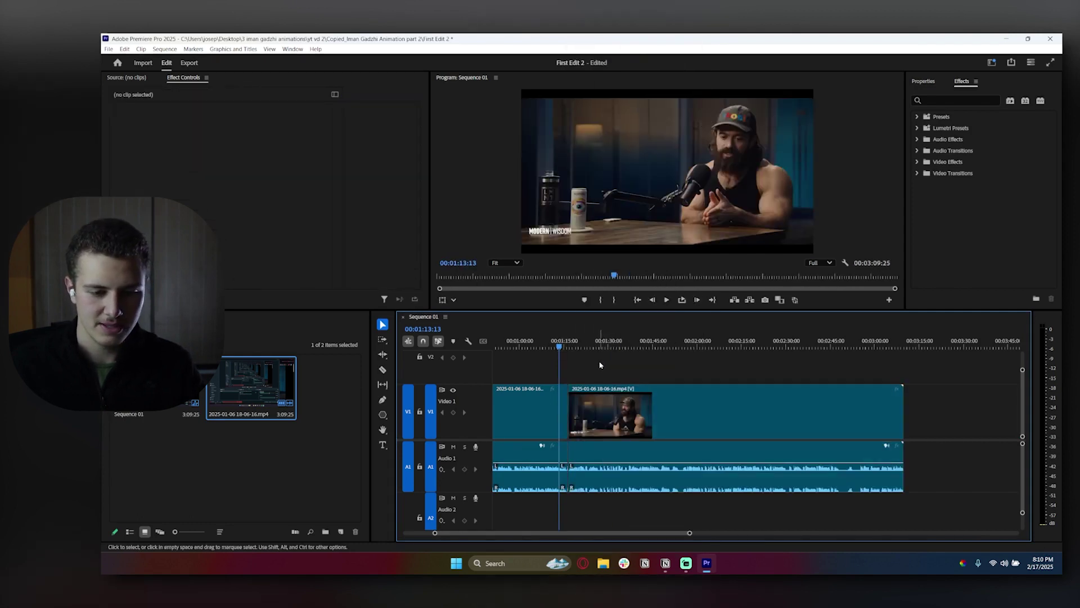
- Cut out a short segment starting at the playhead with the Razor Tool and remove it with Ripple Delete
scroll(569, 394, up, 2)
scroll(545, 422, up, 2)
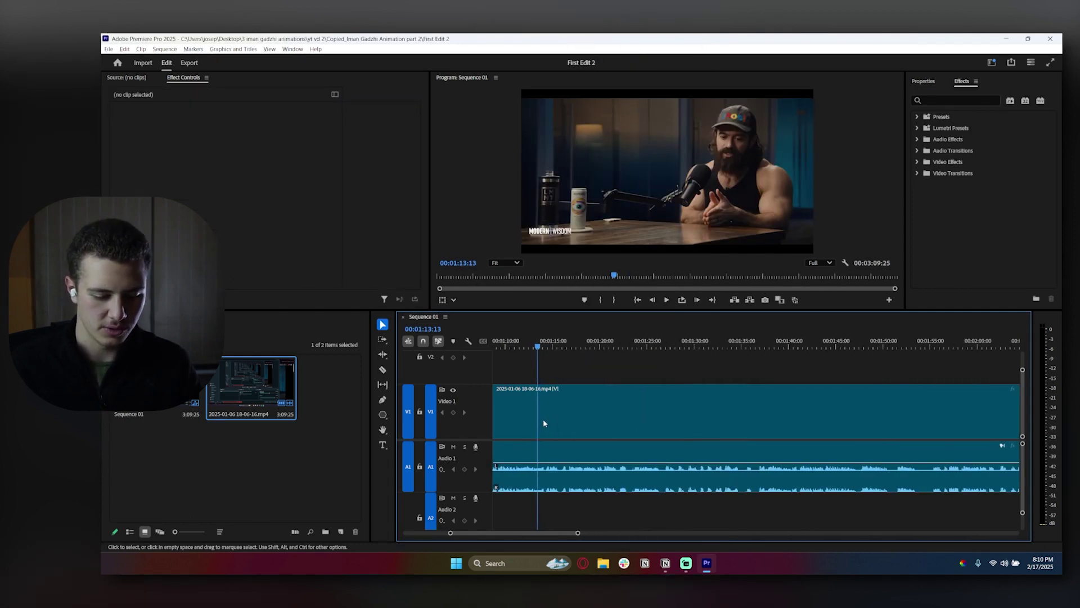
key(c)
click(551, 416)
key(v)
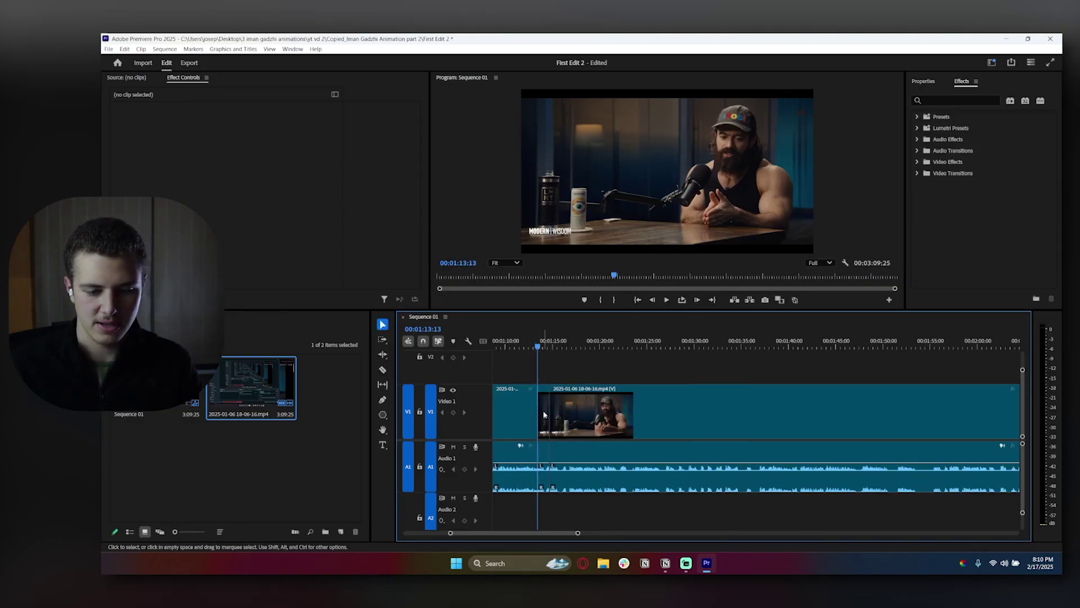
click(544, 413)
key(shift+Delete)
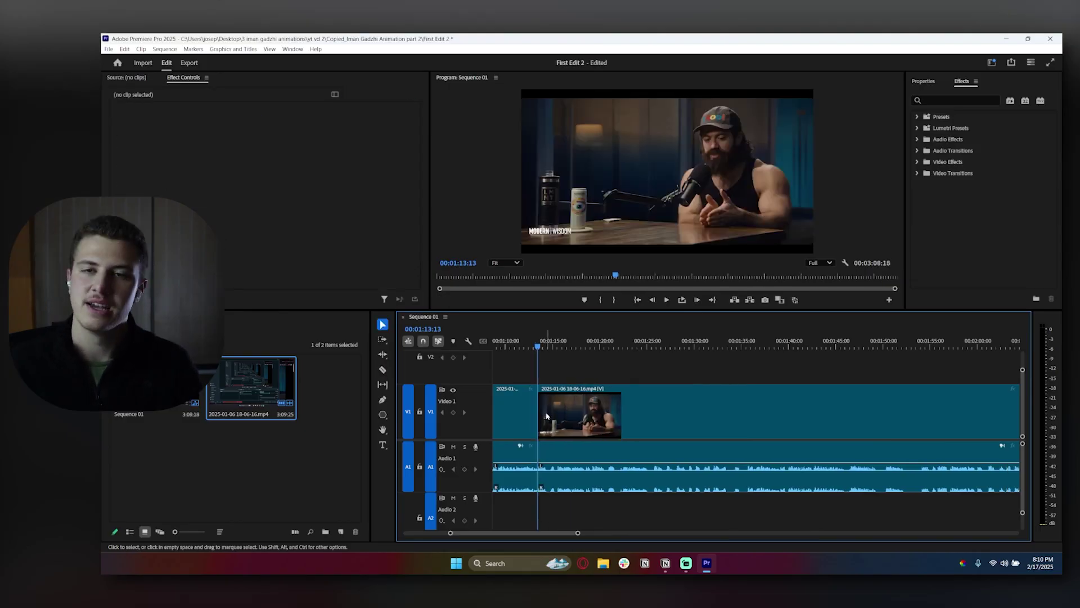
- Undo the ripple delete and its razor cuts, and save the project
key(ctrl+z)
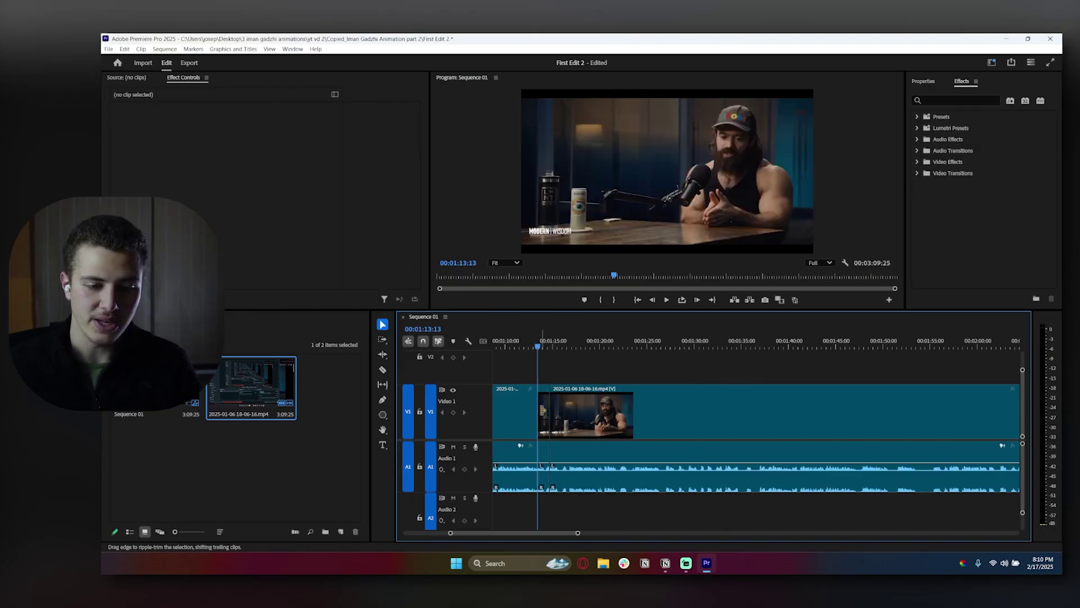
key(ctrl+s)
- Delete the entire video clip and its linked audio from the Sequence 01 timeline
key(minus)
key(minus)
key(minus)
key(minus)
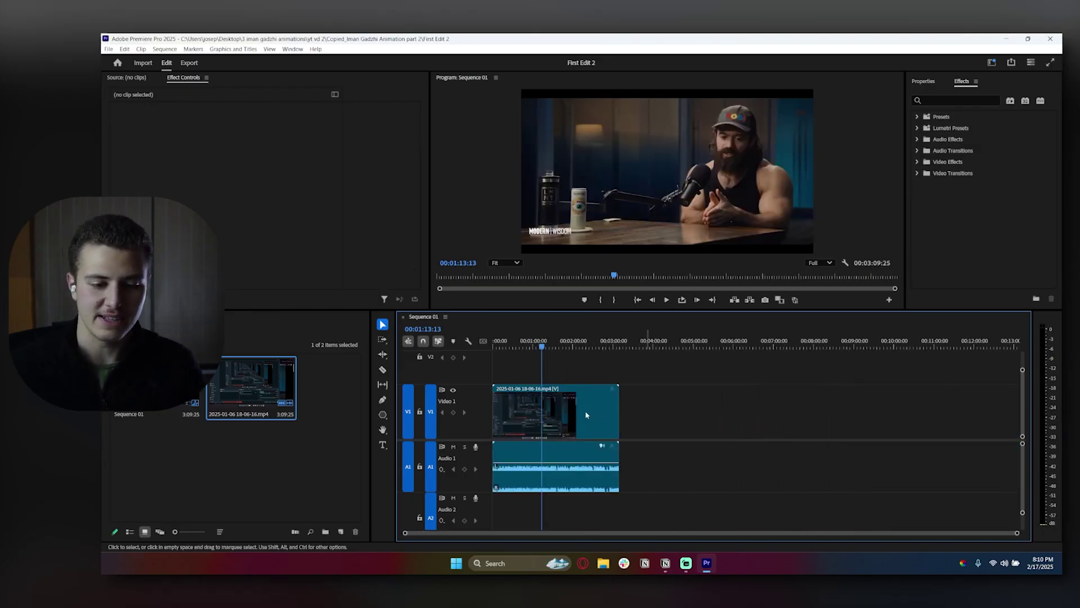
click(586, 411)
key(Delete)
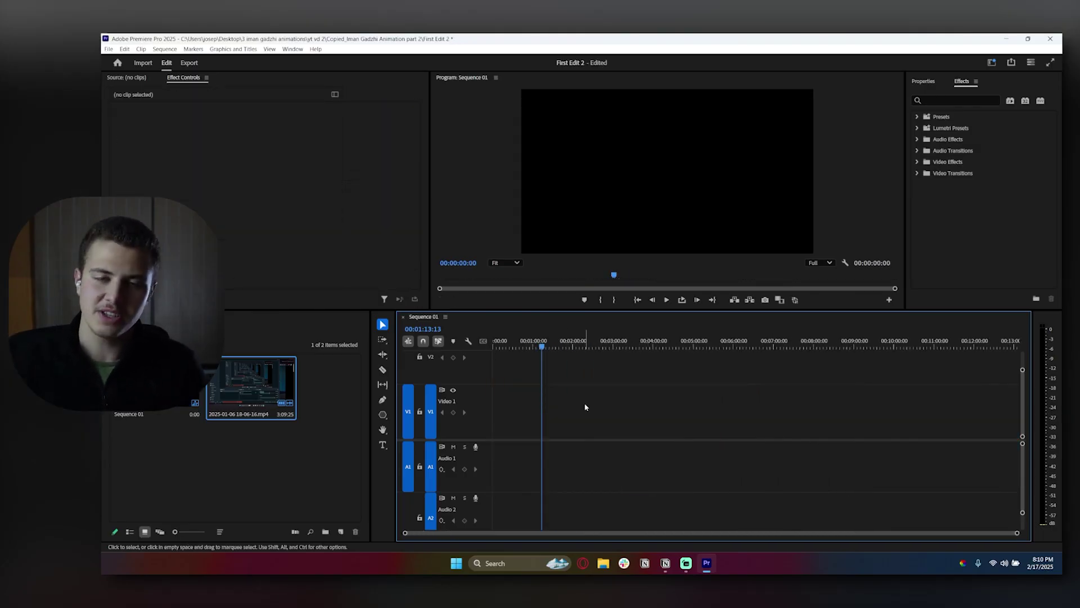